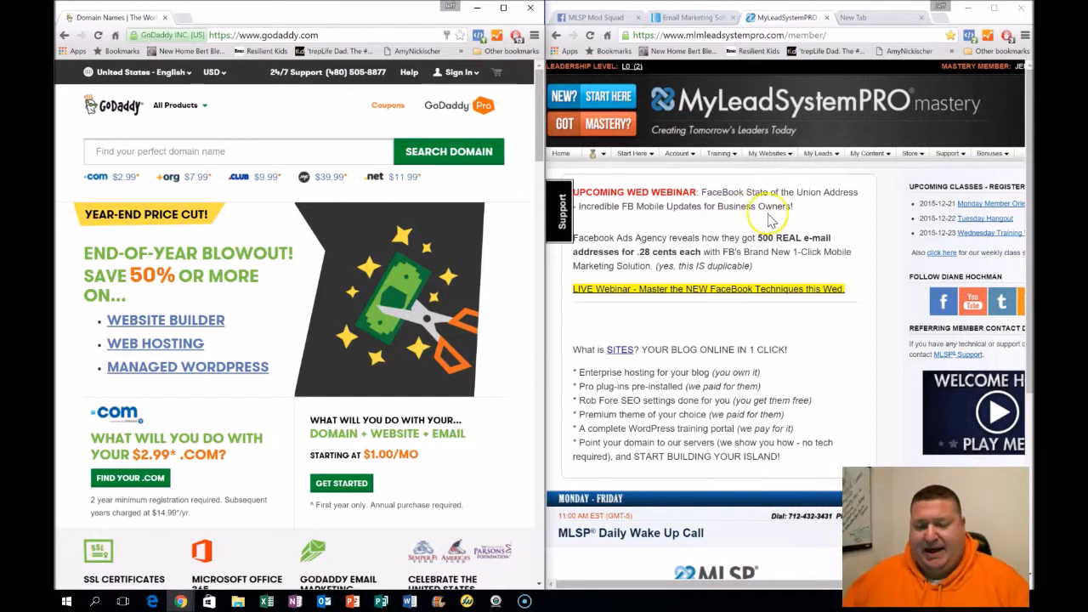
Open the Domain Hosting page from the account menu and review its hosted domains and setup instructions
mouse_move(680, 154)
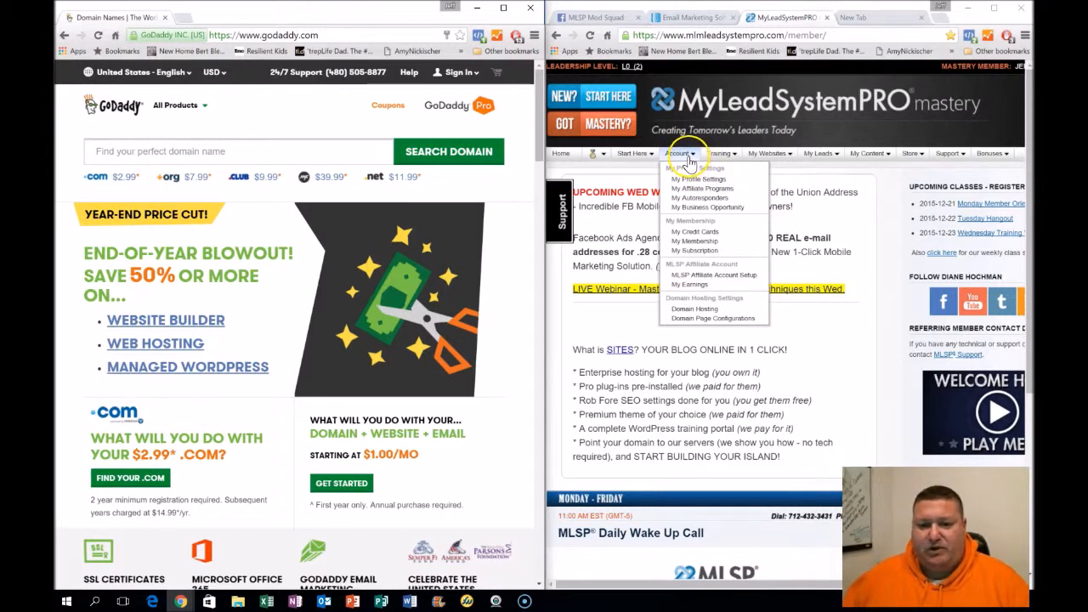
left_click(692, 310)
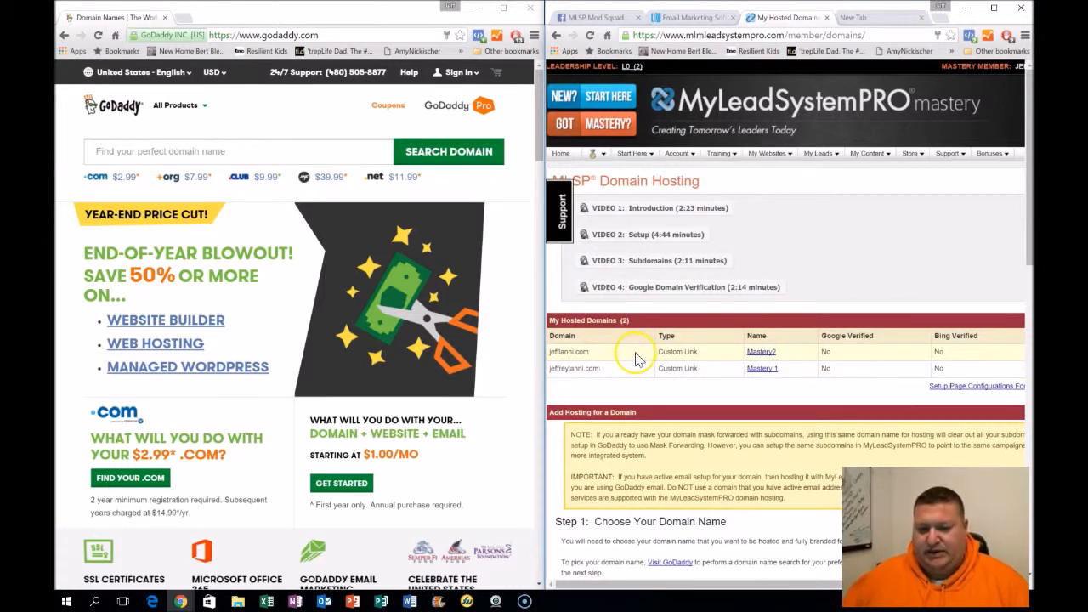
scroll(644, 354, "down", 5)
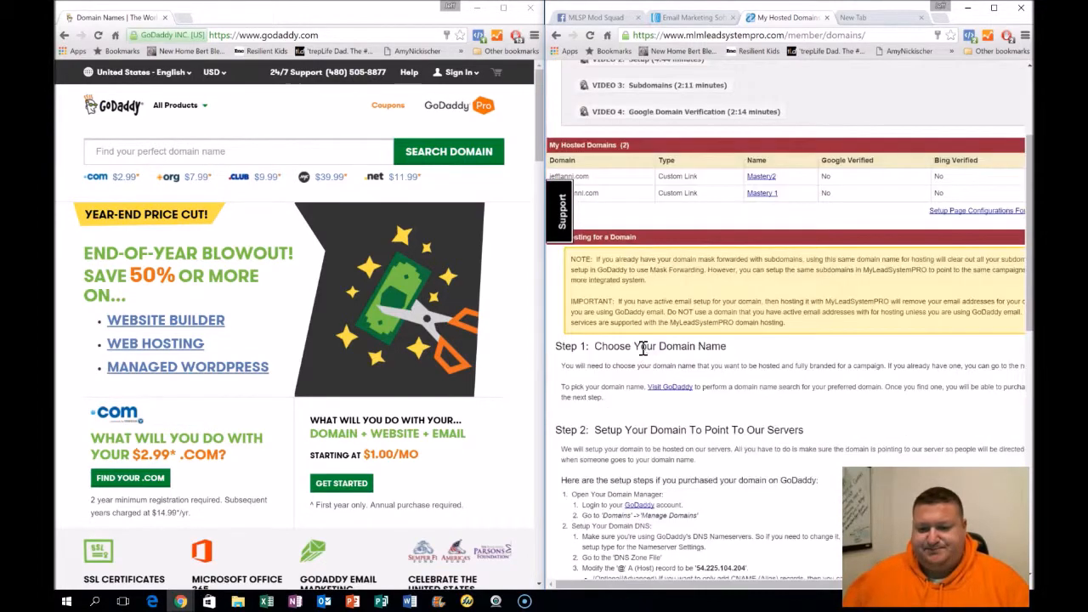
scroll(692, 281, "up", 2)
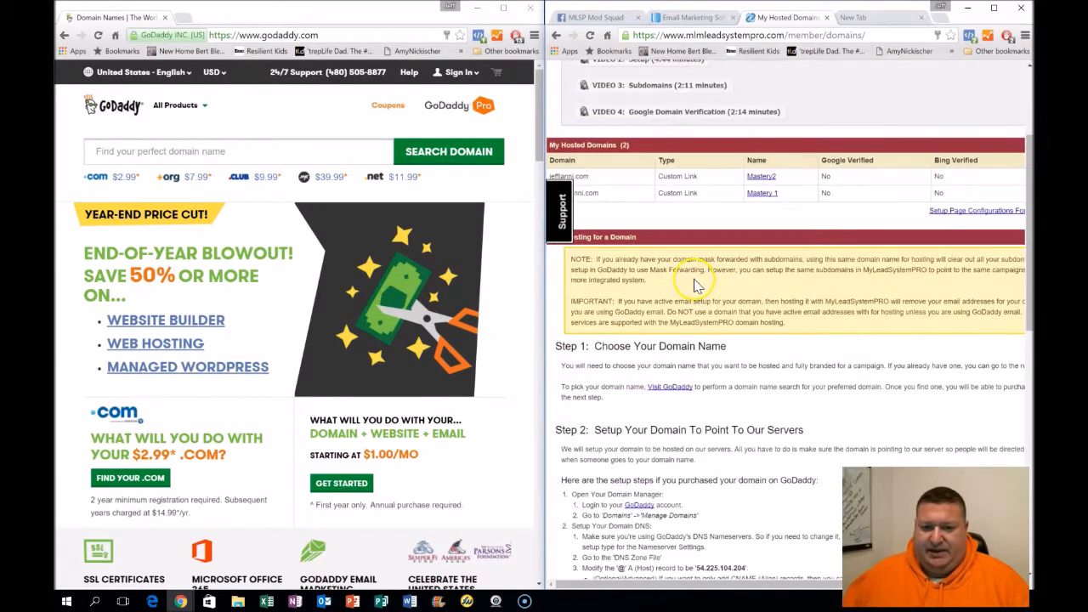
scroll(697, 289, "down", 1)
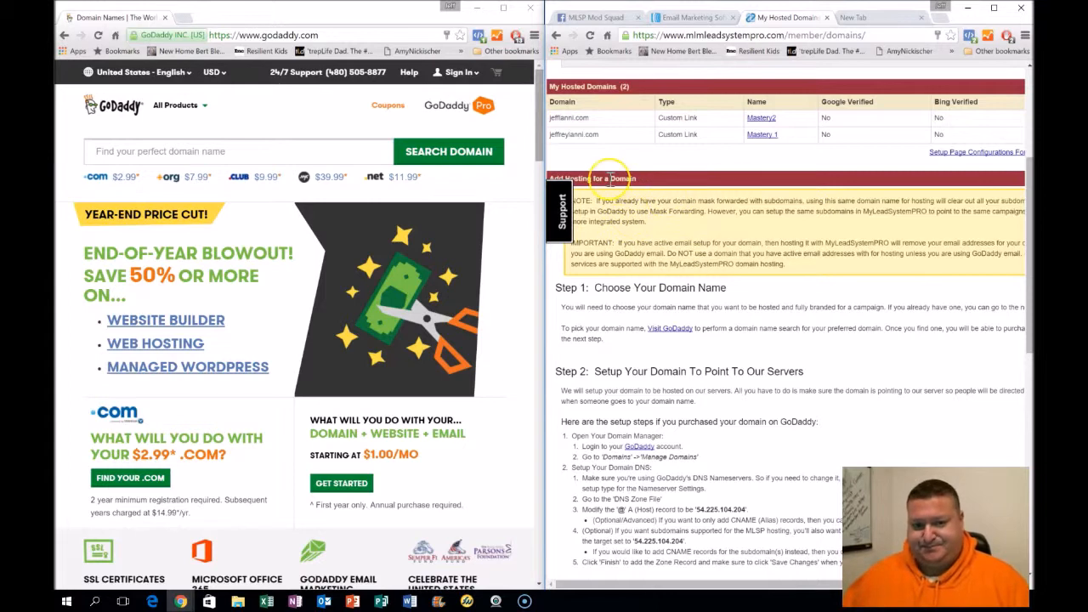
Maximize the GoDaddy window and sign in to the account
double_click(429, 15)
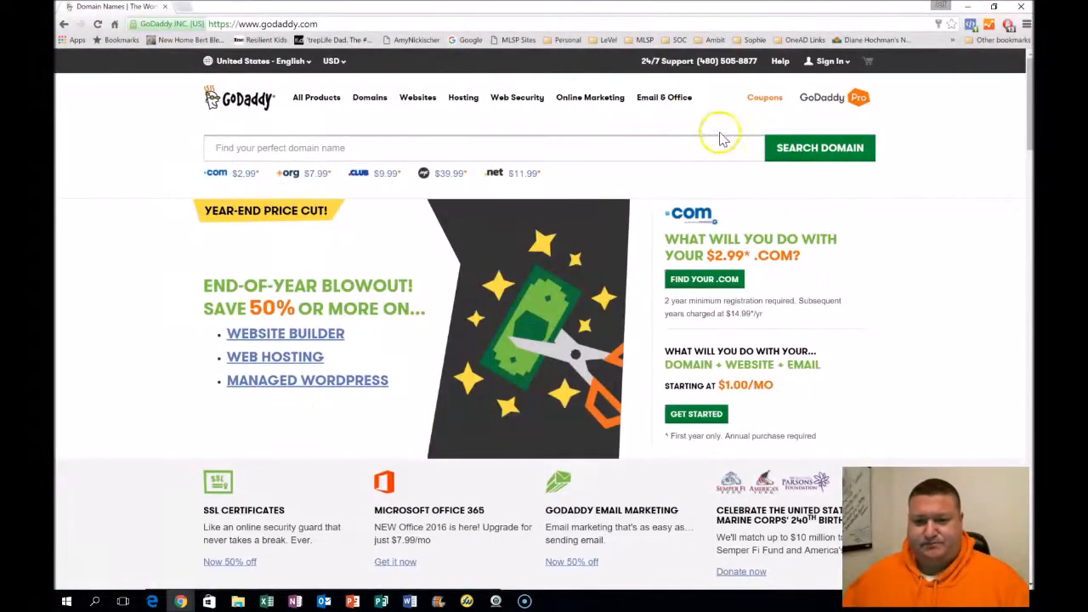
left_click(832, 61)
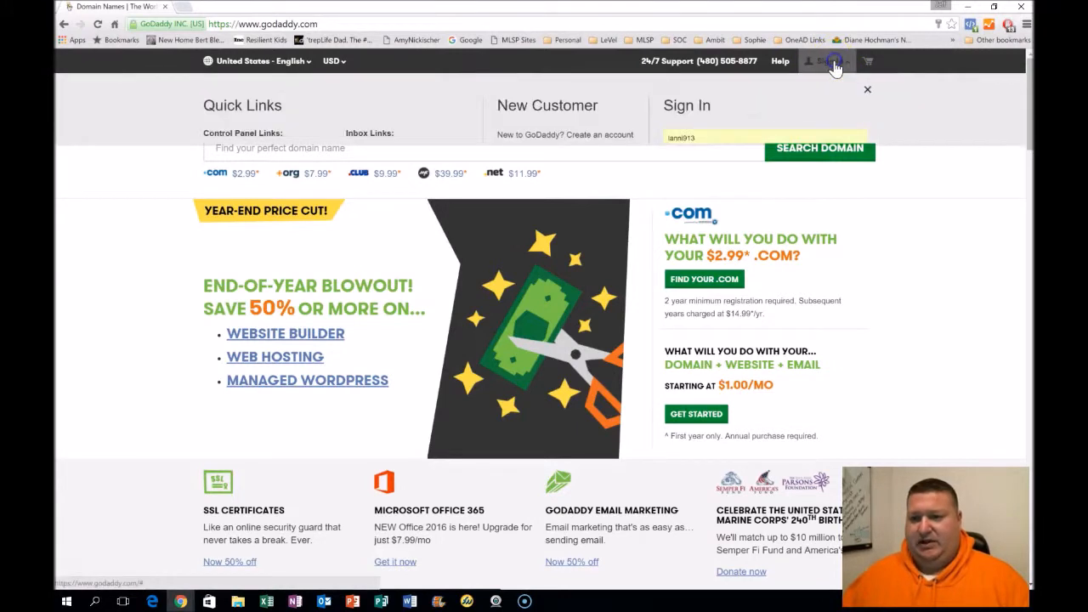
left_click(690, 206)
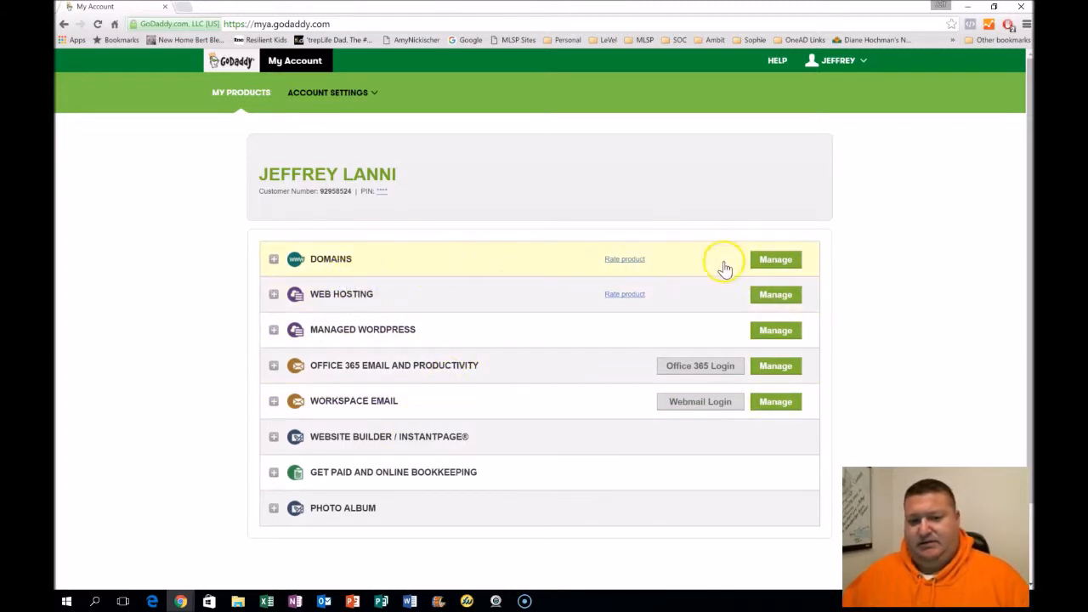
Expand the Domains product list and open the domain settings for jefflanni.com
left_click(272, 262)
scroll(272, 263, "down", 2)
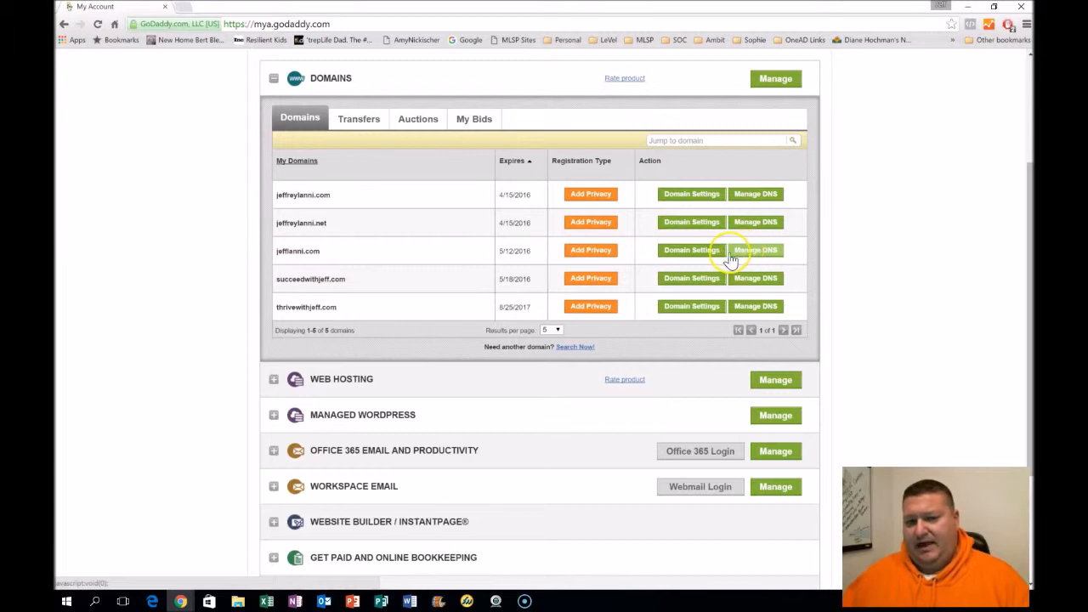
left_click(689, 257)
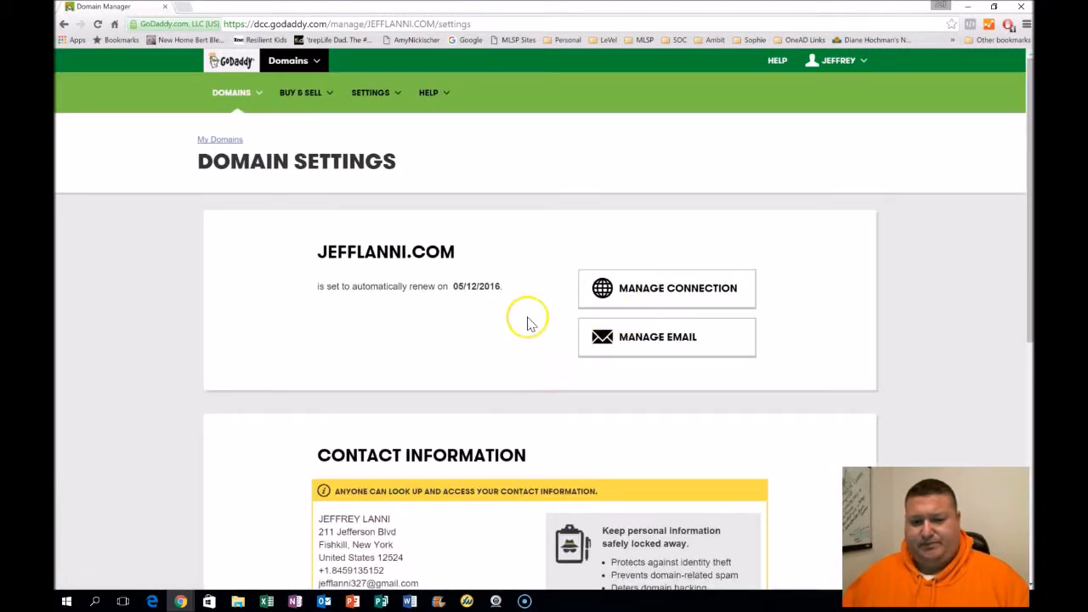
Open the domain's connection management, close the forwarding and masking dialog, and reach the DNS zone file
scroll(530, 318, "down", 2)
scroll(527, 323, "down", 3)
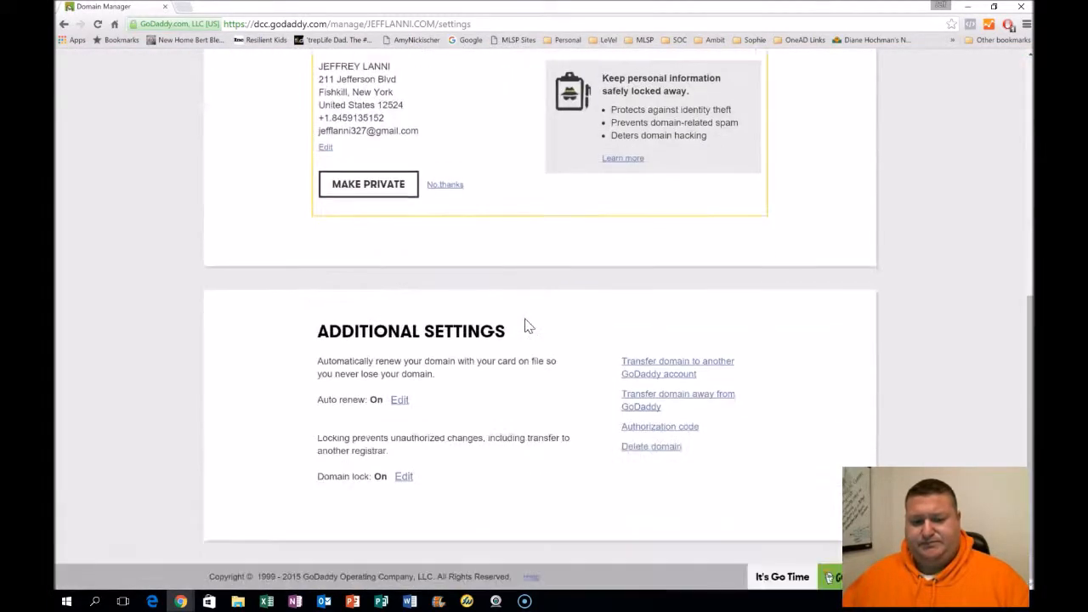
scroll(527, 323, "up", 5)
left_click(620, 303)
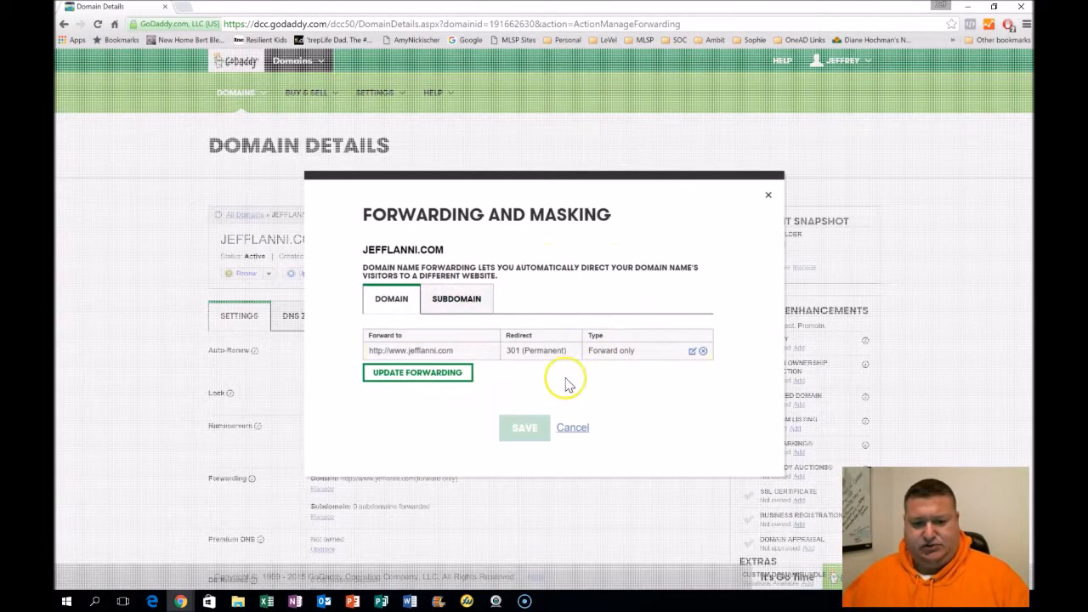
left_click(582, 431)
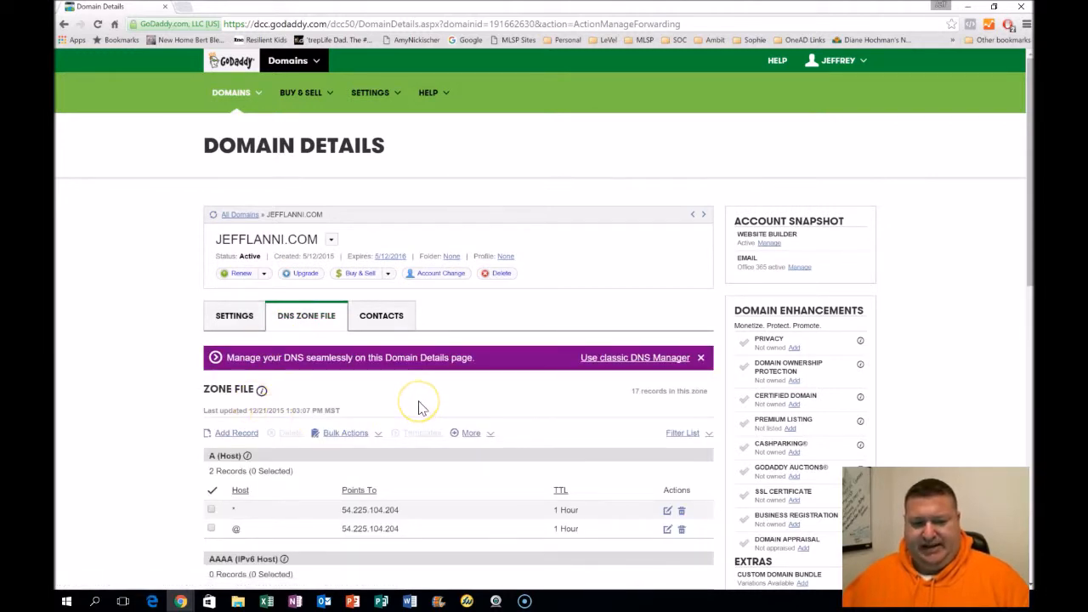
Inspect the @ A (Host) record's Points To address in its edit dialog, then cancel the edit
scroll(419, 406, "down", 2)
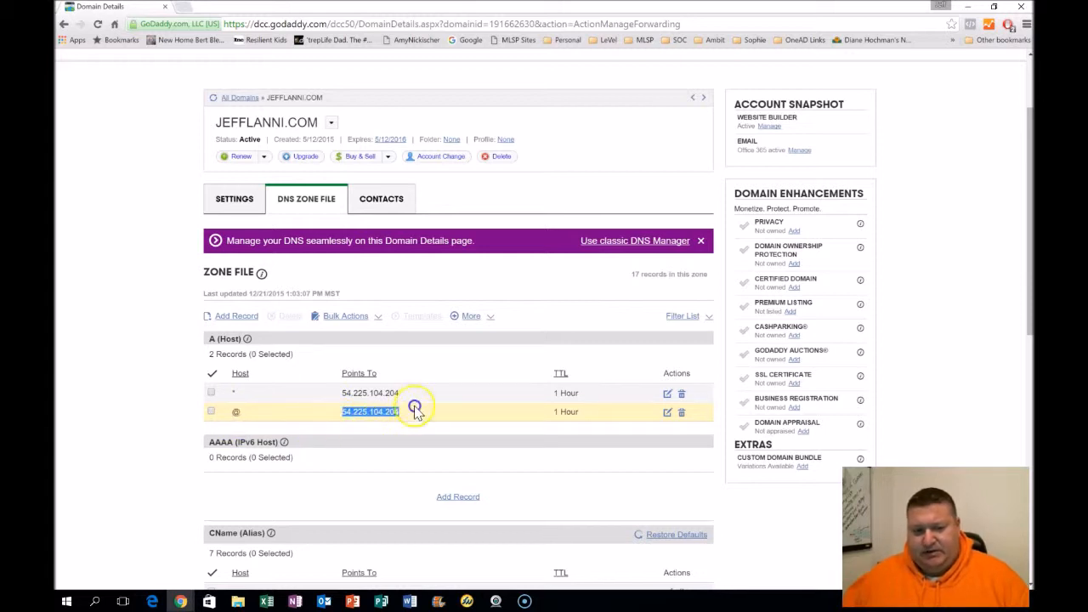
left_click(350, 415)
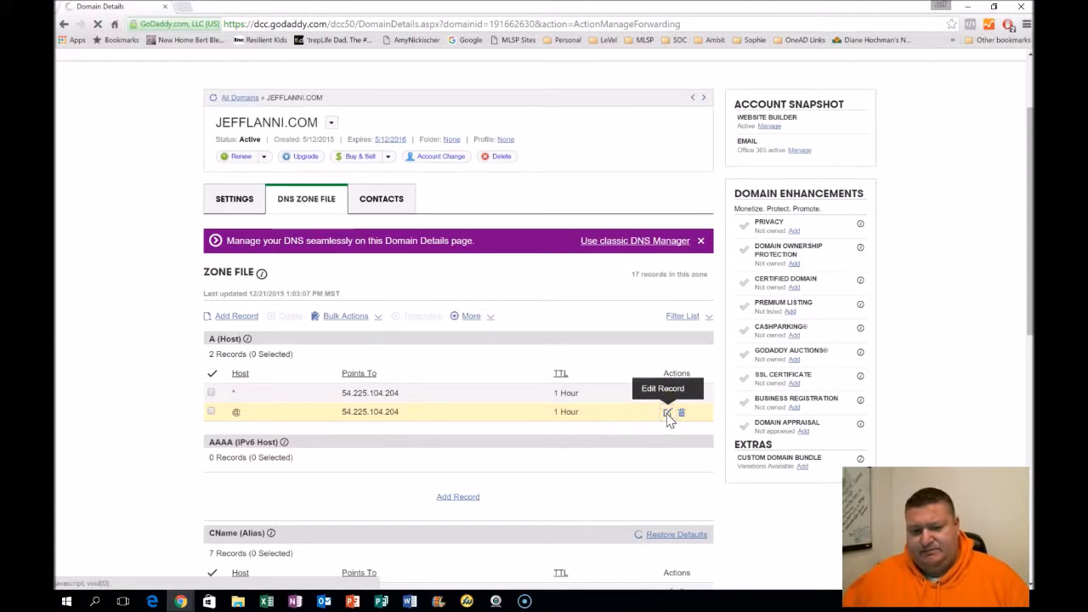
left_click(668, 414)
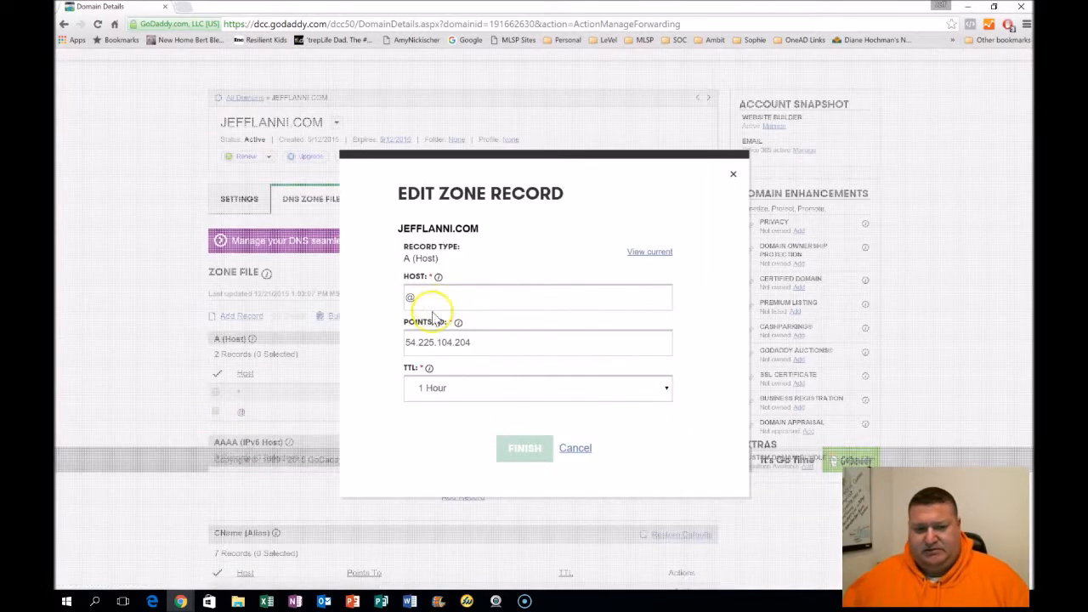
left_click_drag(491, 344, 398, 342)
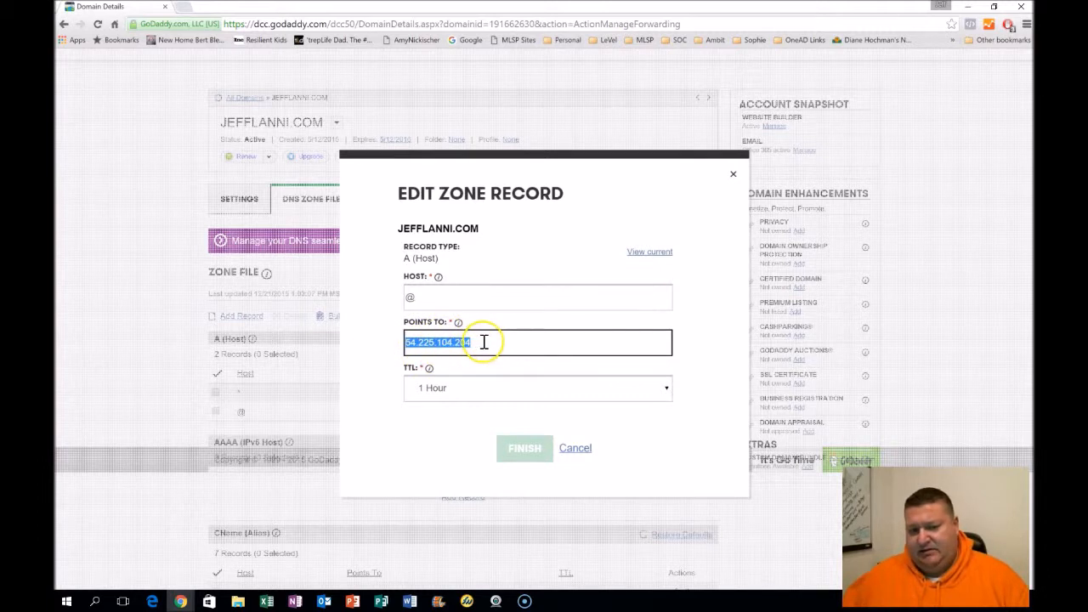
key("Tab")
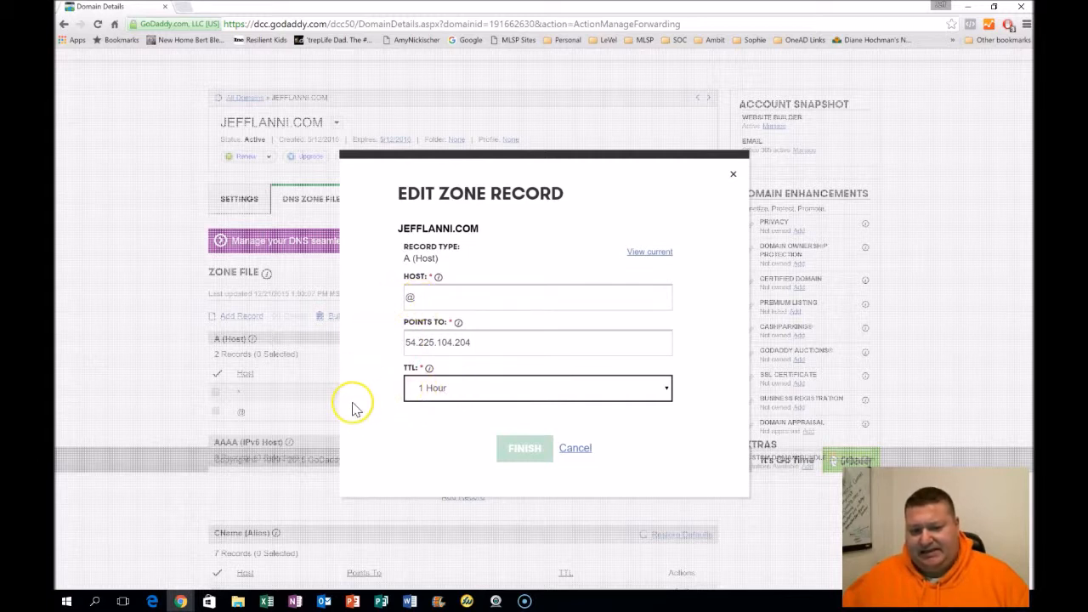
left_click(525, 452)
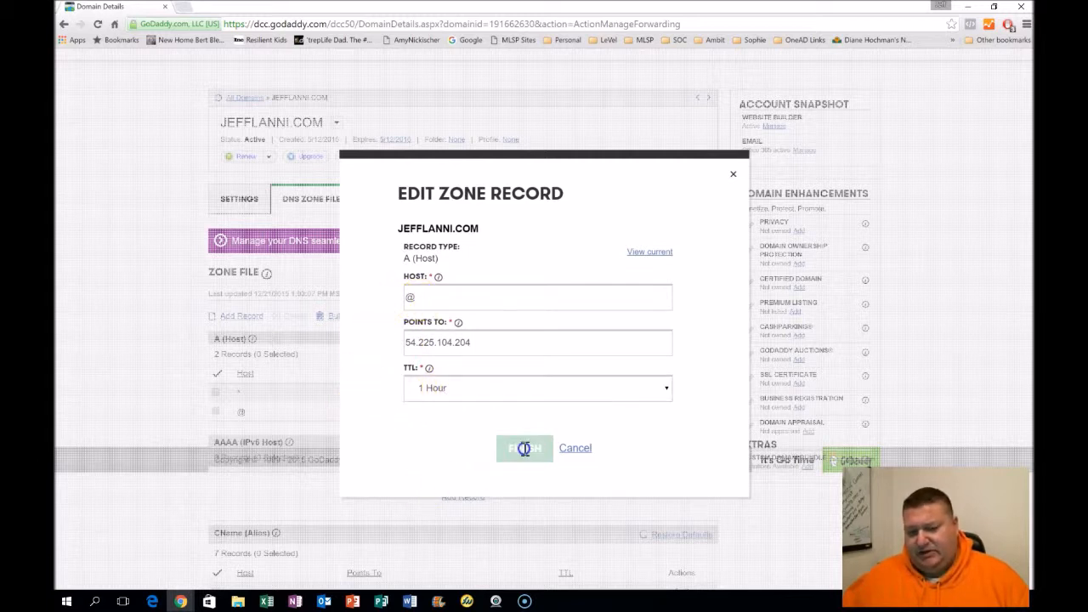
left_click(570, 448)
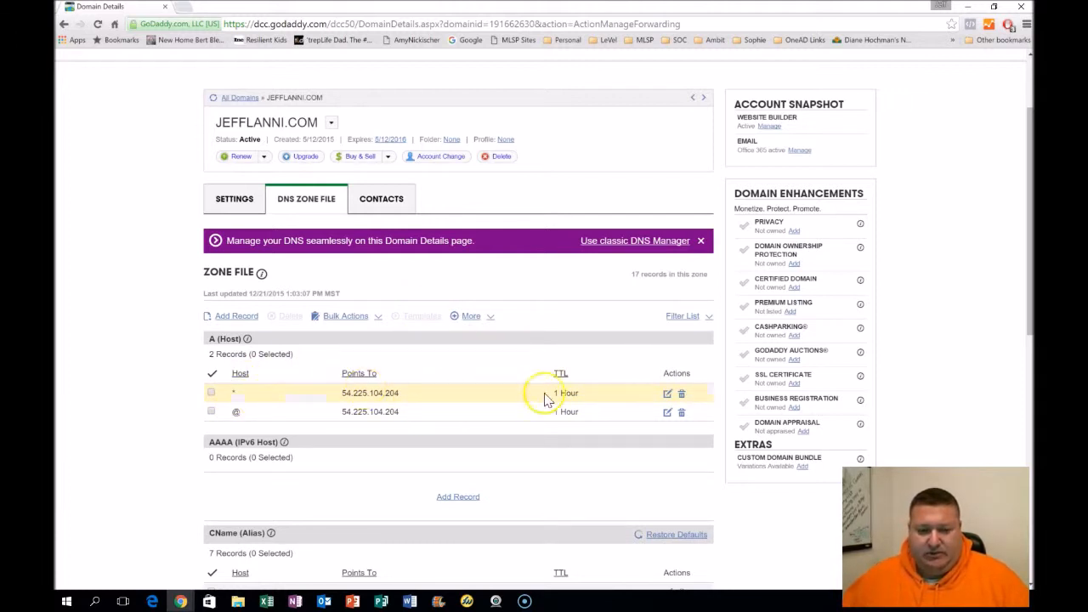
Try adding an A (Host) record with host * pointing to 54.225.104.204, then cancel it
left_click(237, 317)
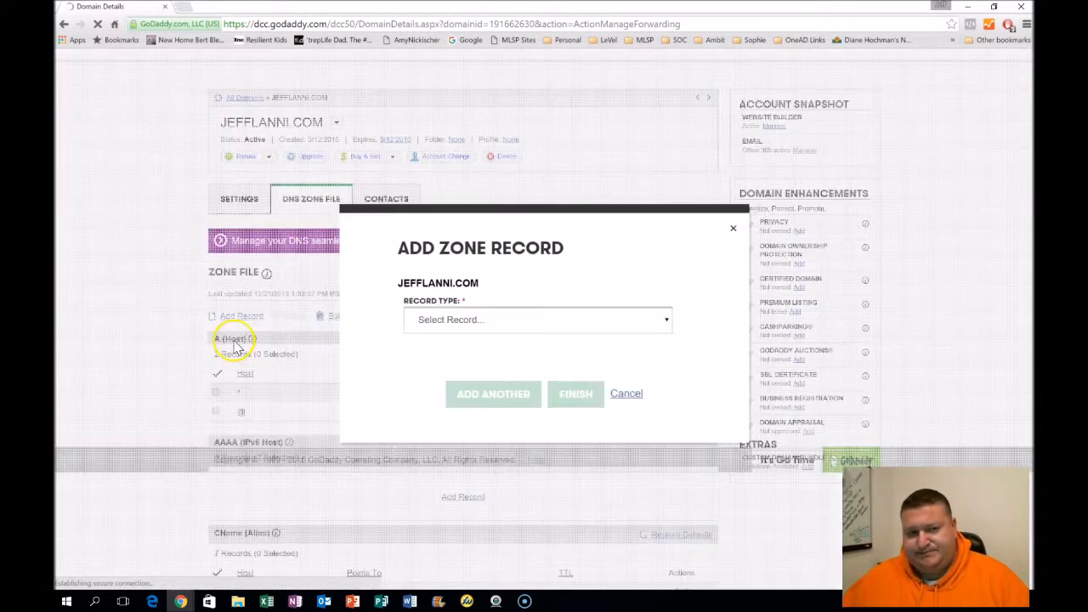
left_click(460, 321)
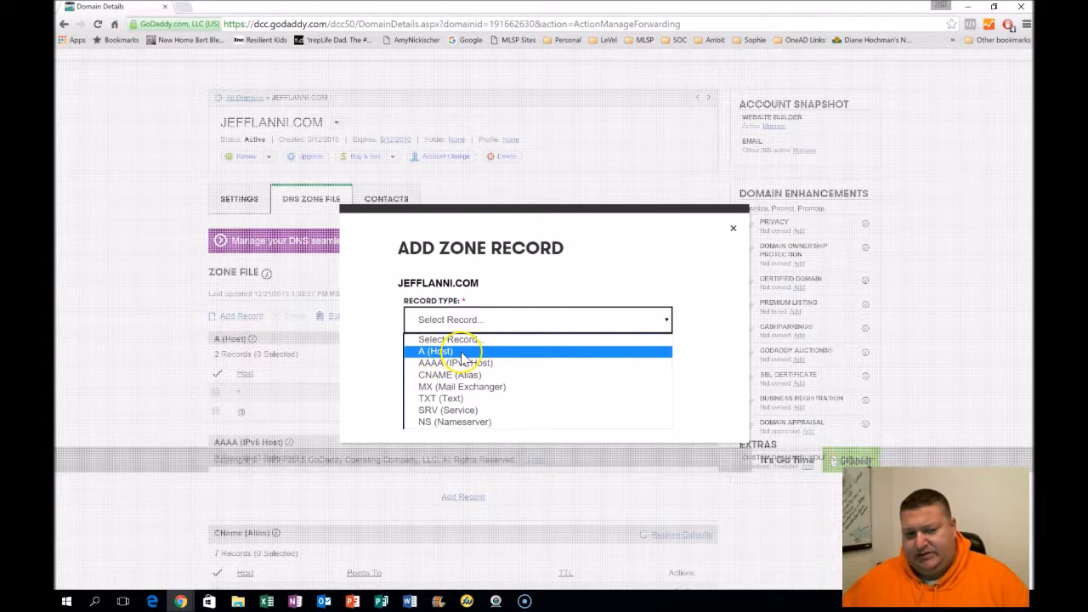
left_click(455, 351)
left_click(448, 307)
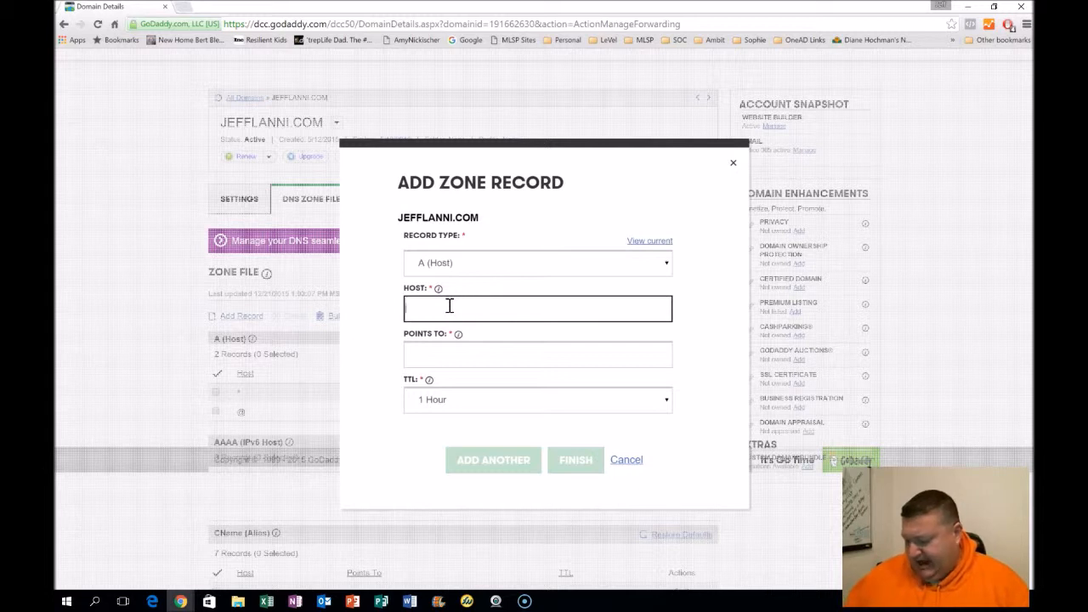
left_click(419, 350)
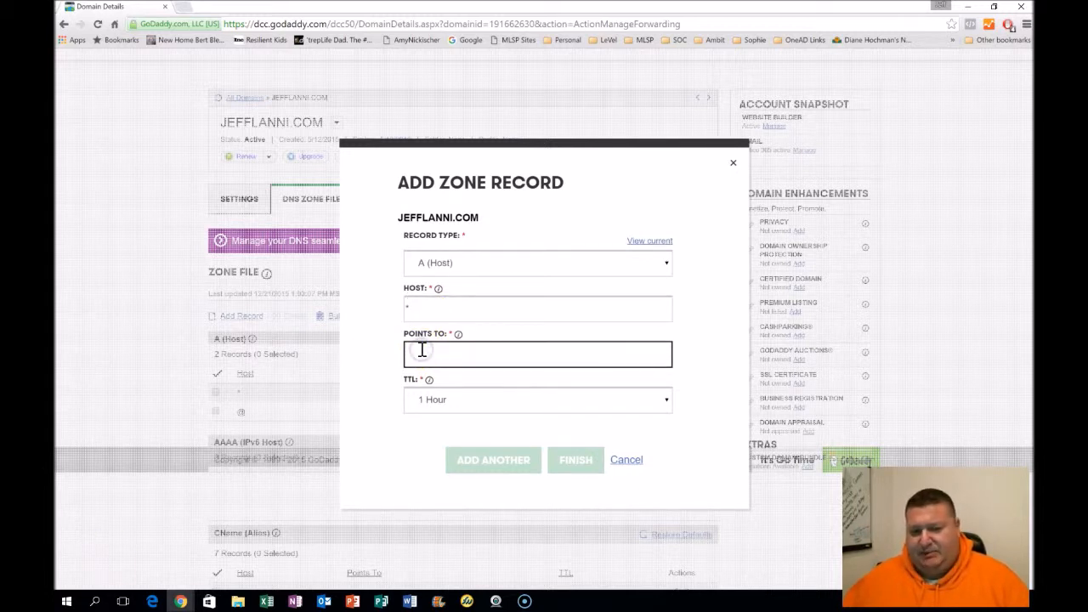
left_click_drag(507, 163, 673, 152)
left_click(596, 345)
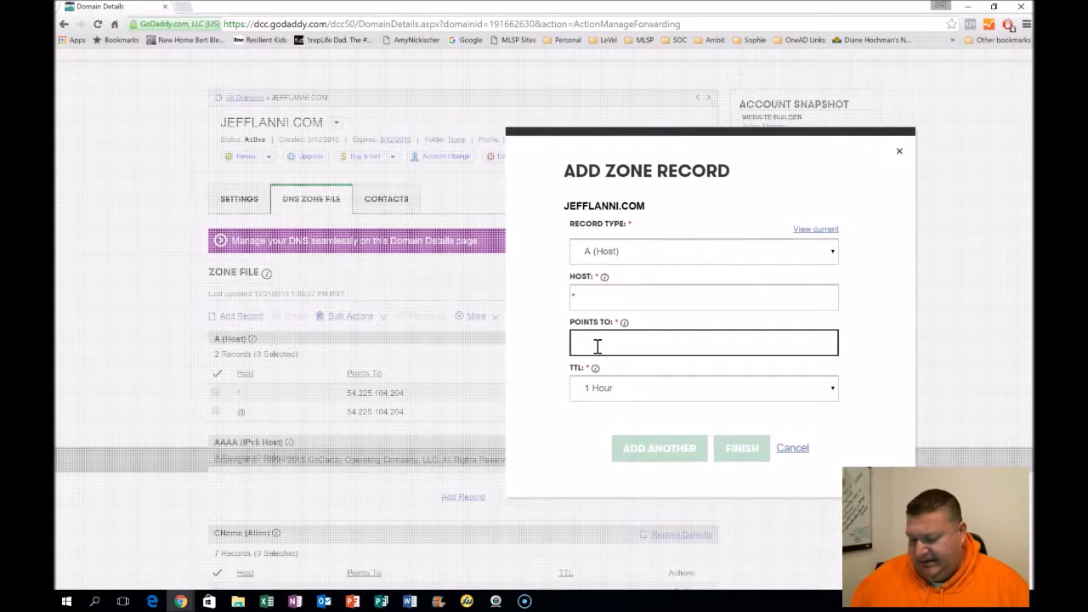
type("54.225.104.")
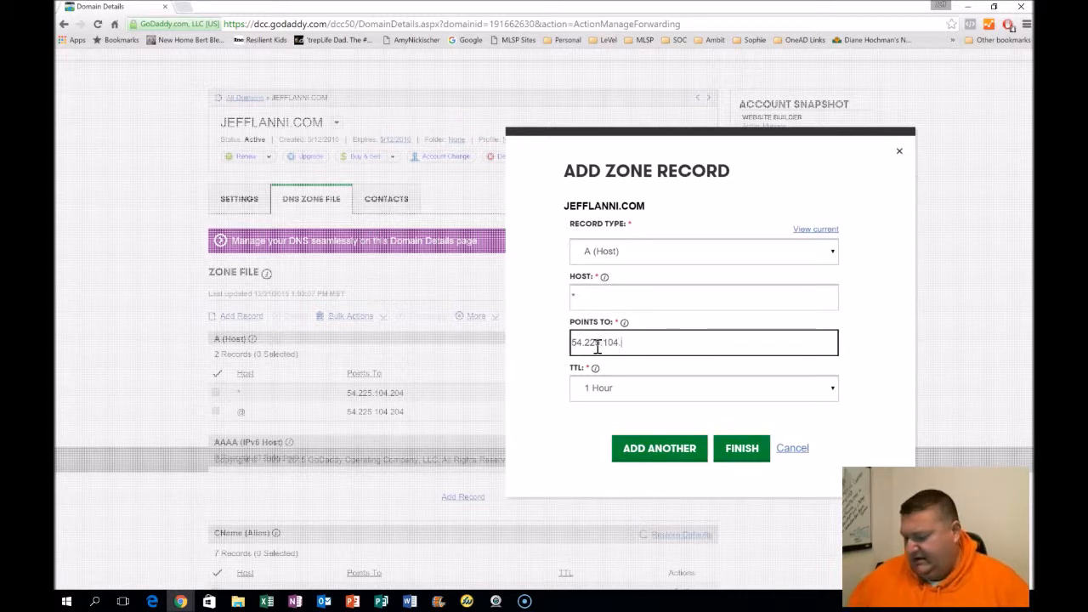
type("204")
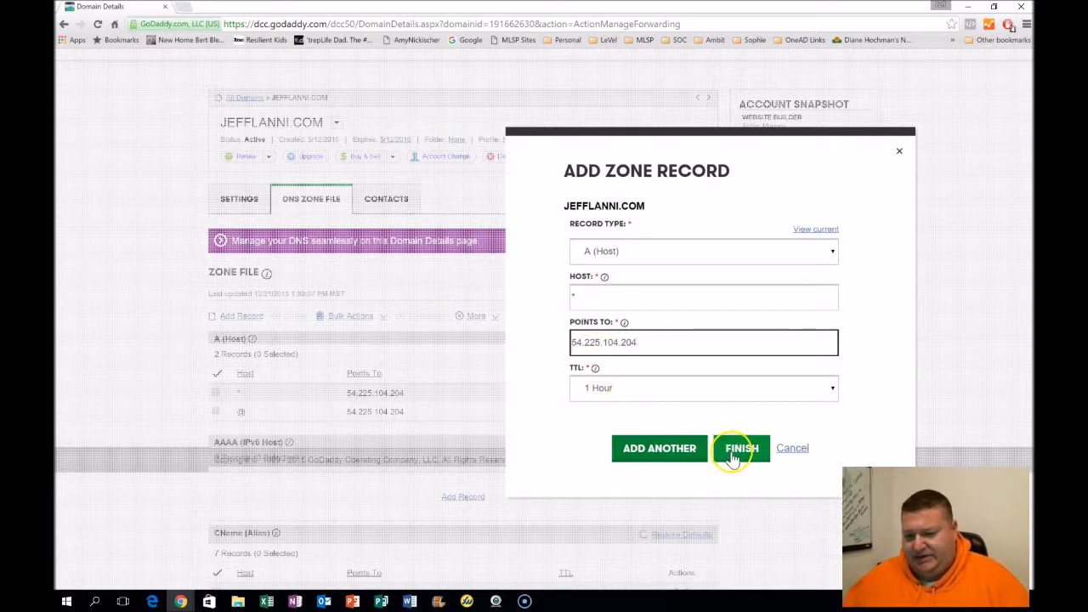
left_click(790, 448)
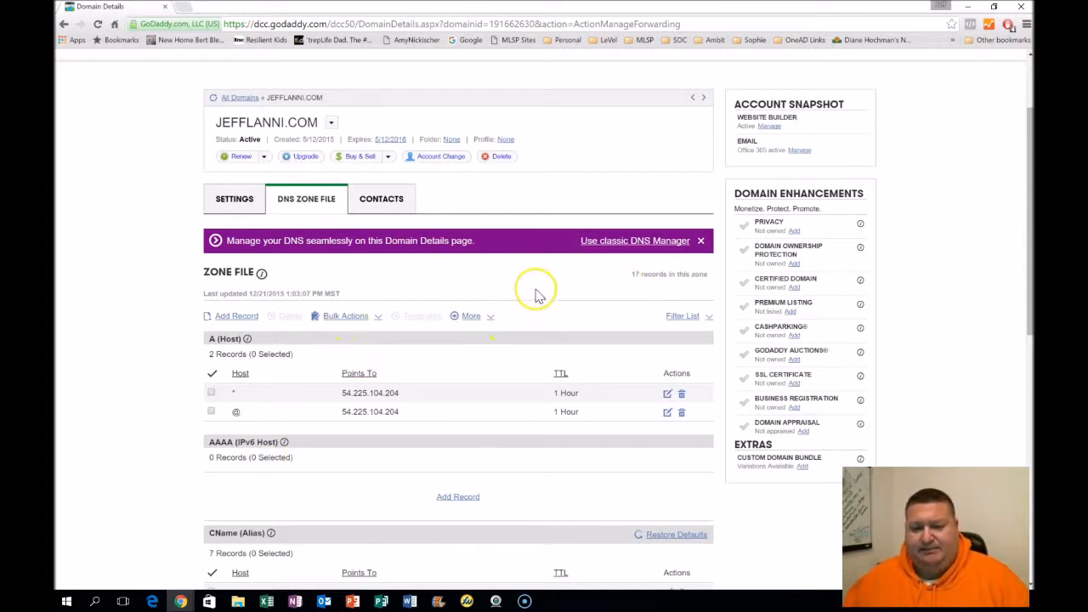
Highlight the A (Host) records in the zone file and minimize the GoDaddy window
left_click_drag(192, 346, 401, 440)
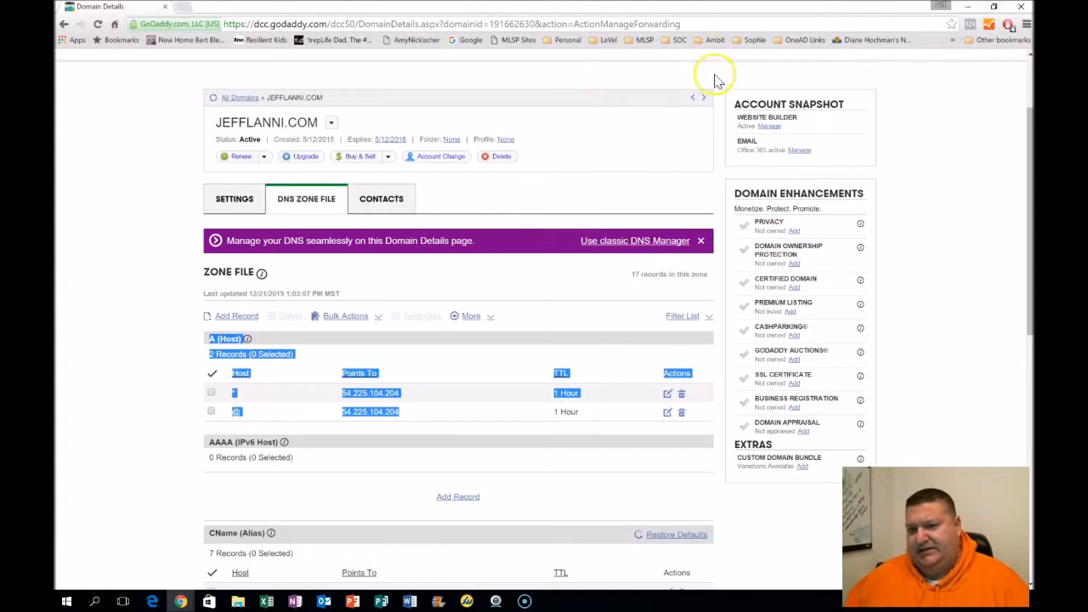
scroll(758, 161, "up", 2)
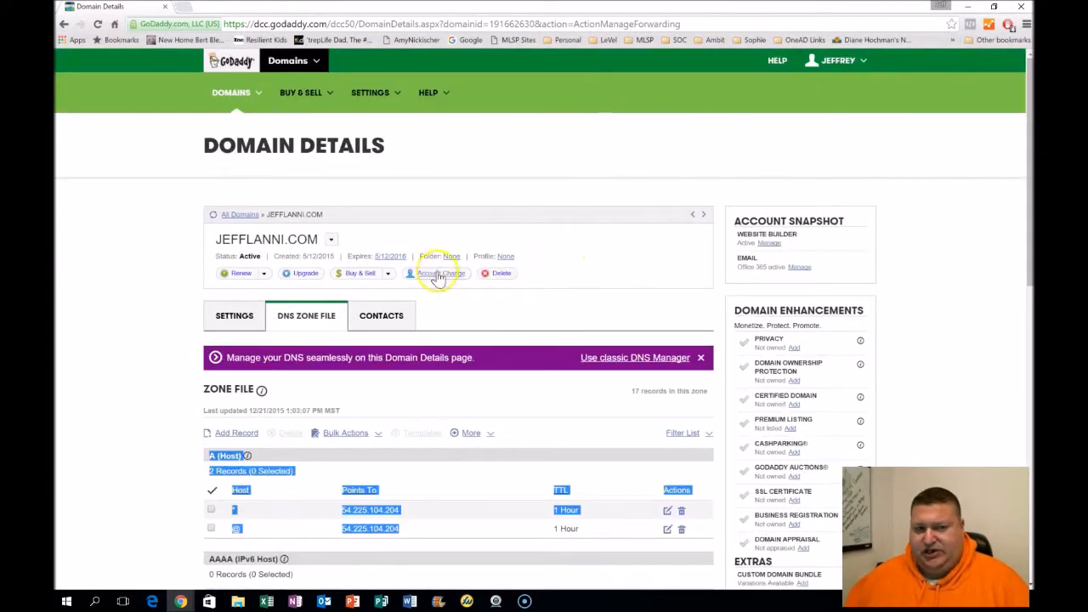
left_click(966, 9)
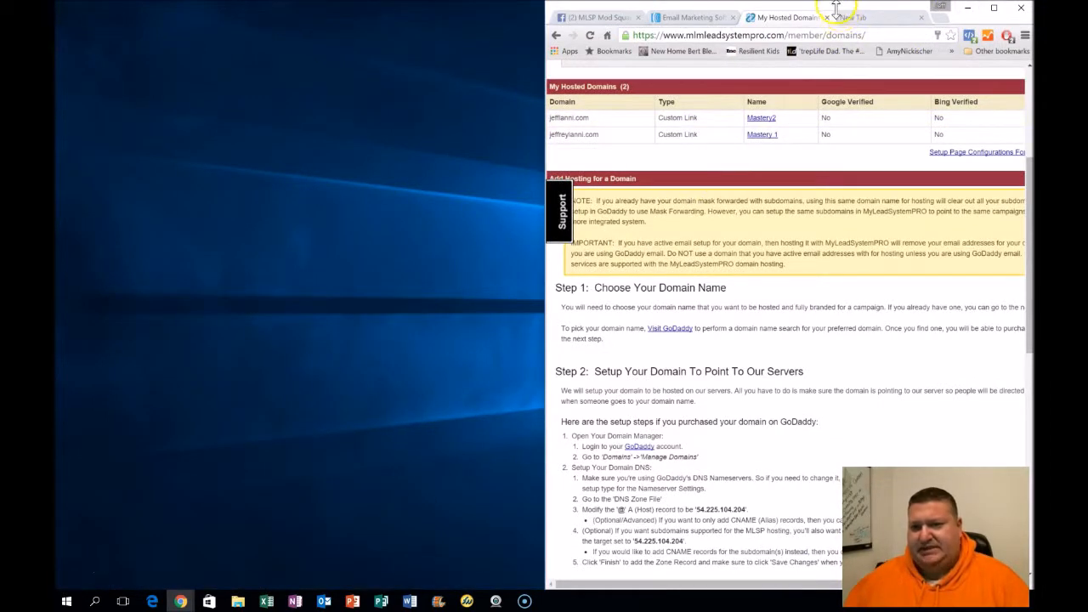
Maximize the MLSP hosting page and highlight the 54.225.104.204 address in the DNS setup instructions
left_click_drag(837, 8, 711, 11)
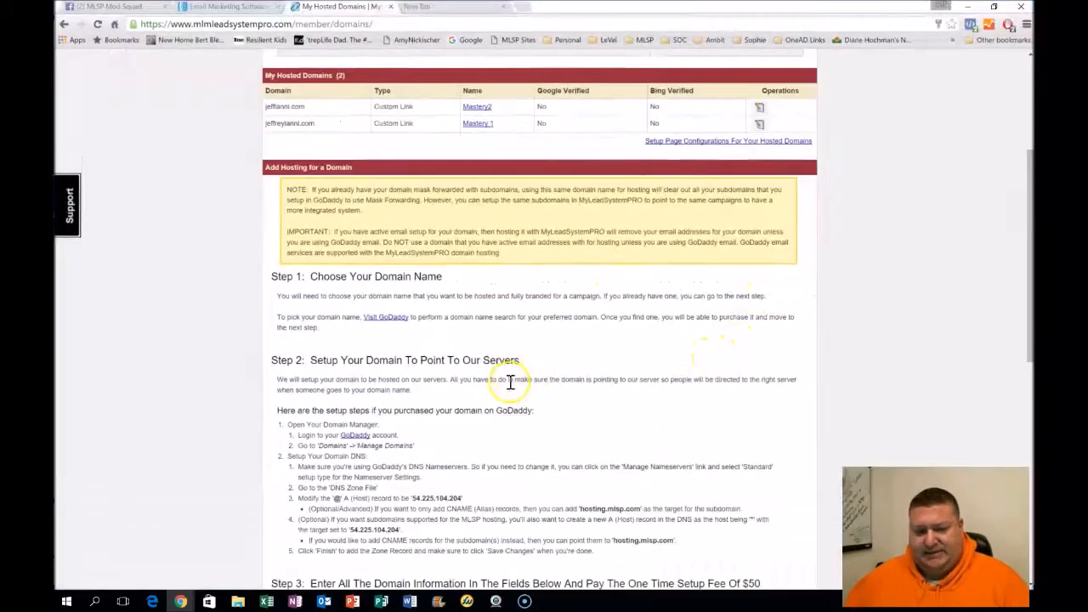
scroll(523, 357, "down", 2)
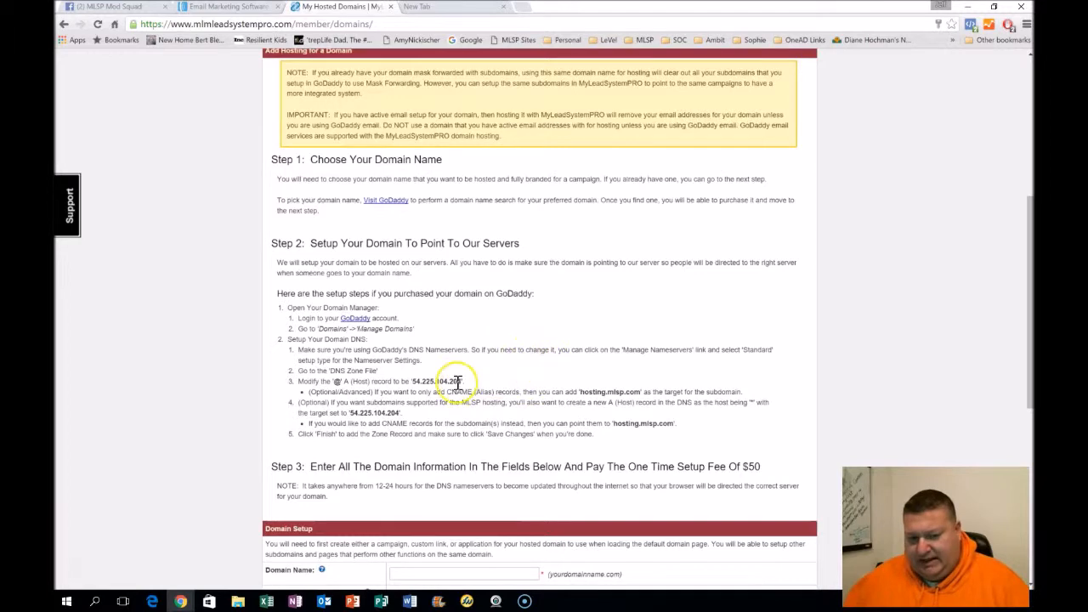
left_click_drag(462, 382, 419, 381)
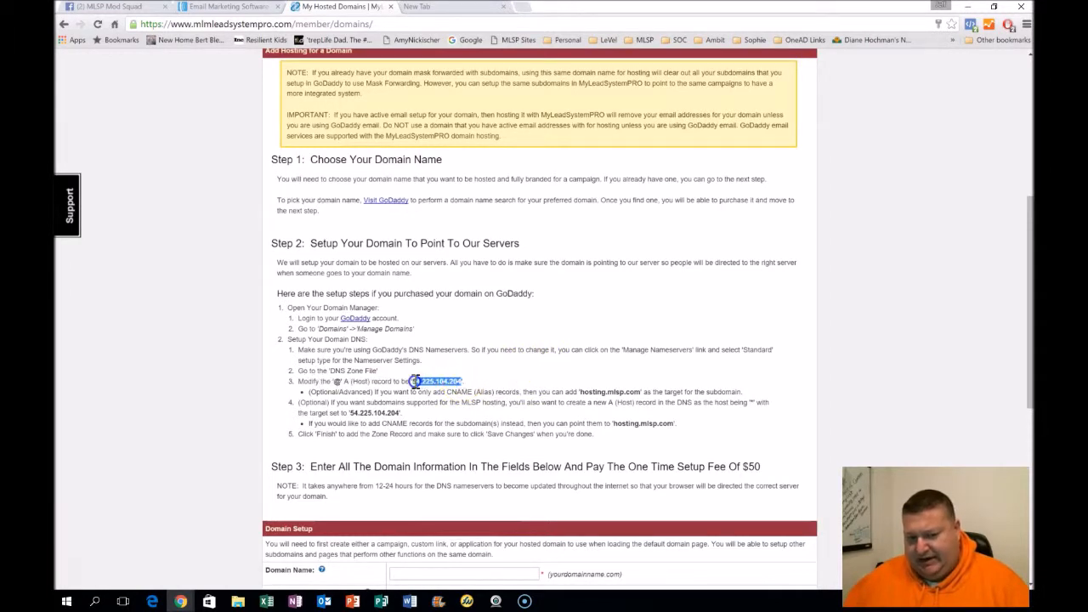
scroll(412, 382, "down", 2)
scroll(412, 382, "up", 2)
scroll(413, 374, "down", 1)
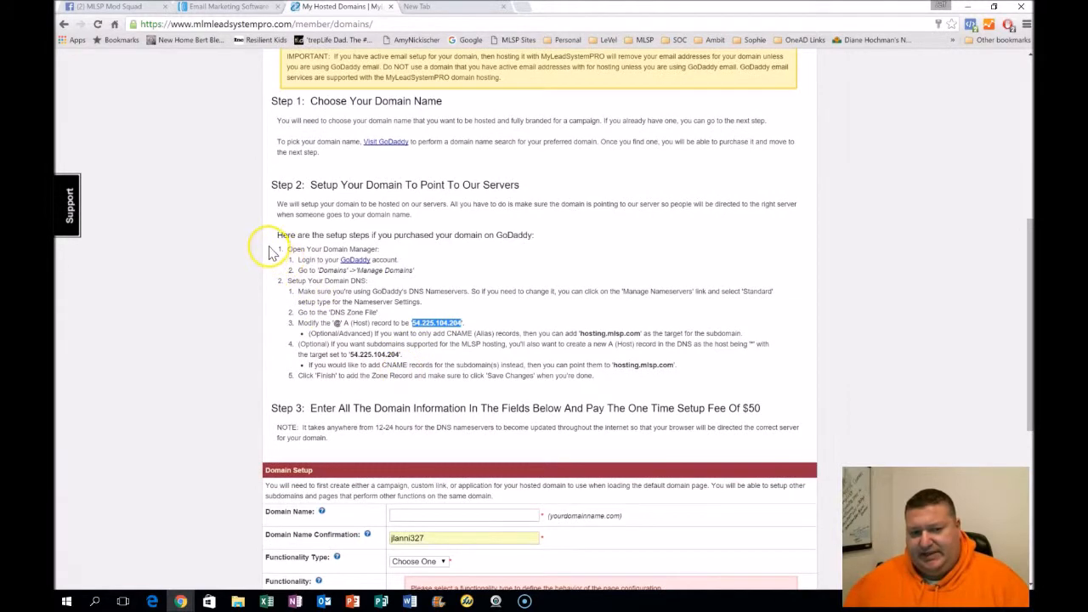
Highlight the Step 2 domain setup instructions on the hosting page to review them
left_click_drag(273, 187, 602, 374)
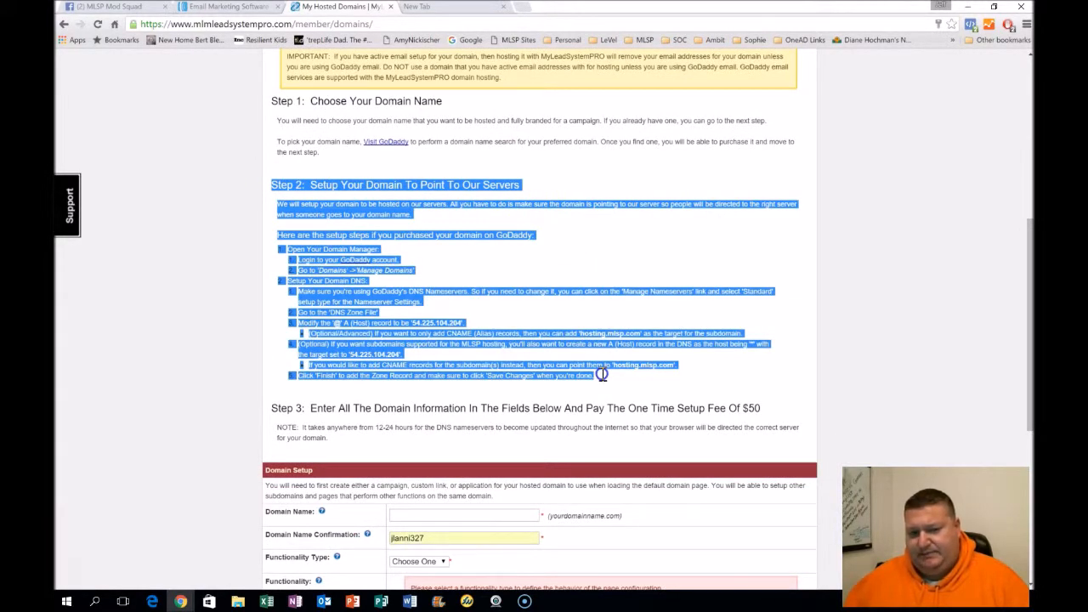
left_click(459, 119)
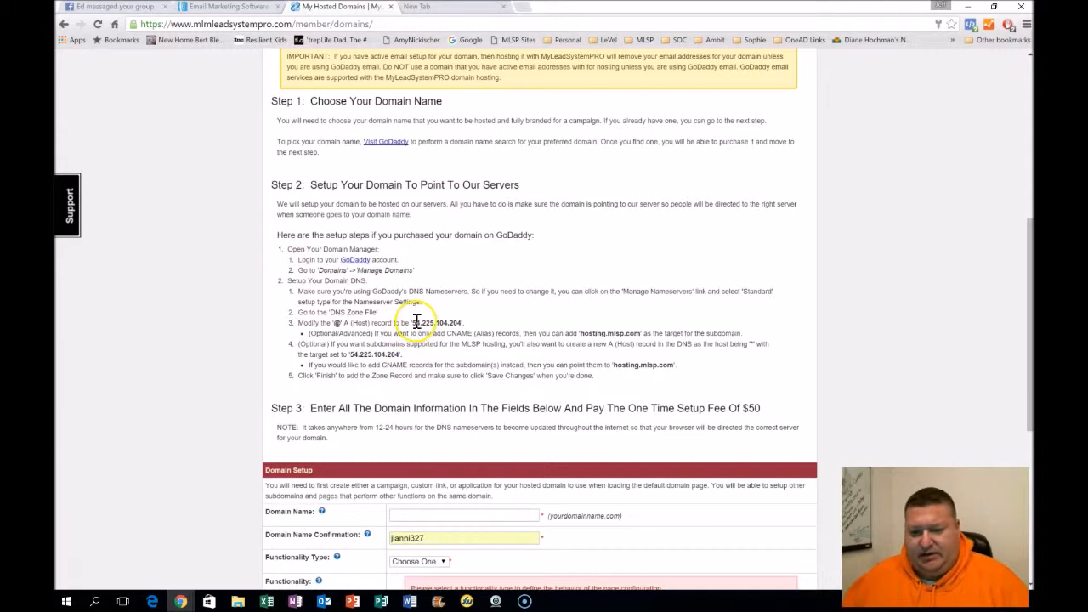
scroll(416, 319, "down", 2)
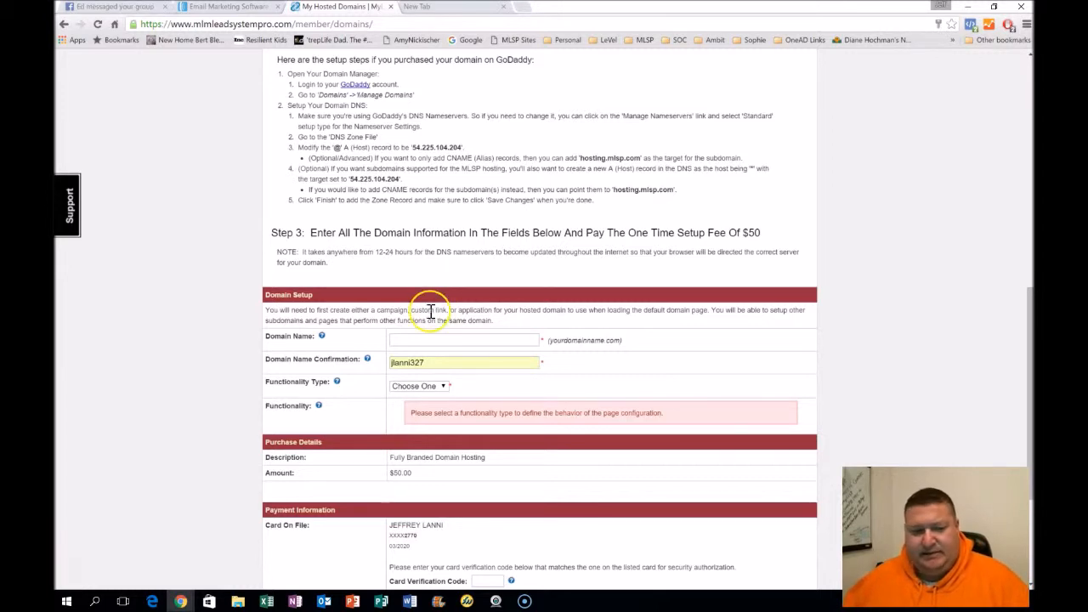
Enter the domain name and its confirmation in the Domain Setup form
left_click(466, 340)
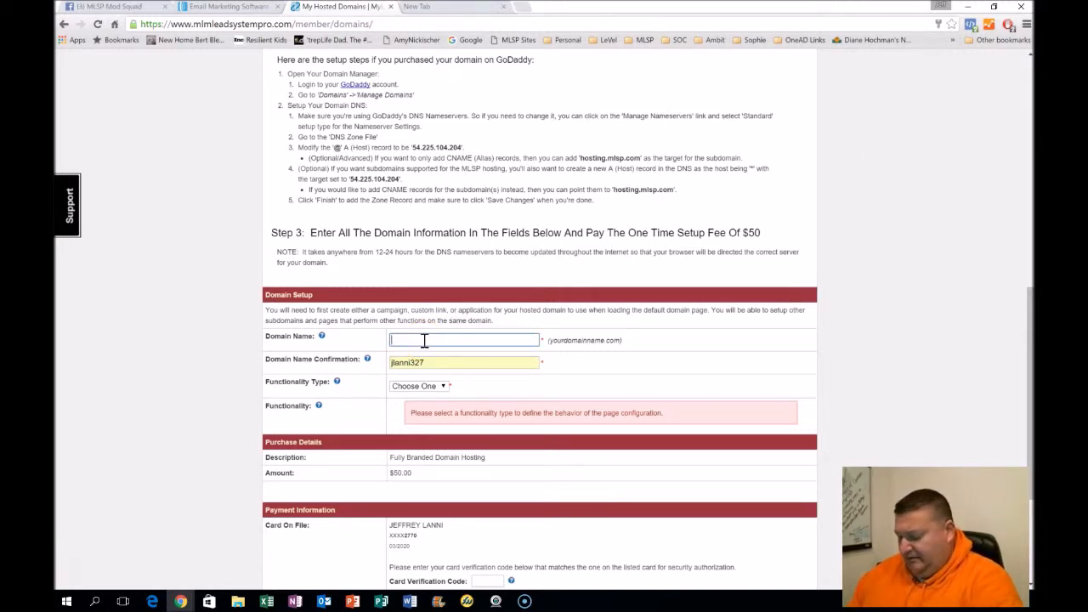
type("flanni.com")
key("Tab")
type("jeffl")
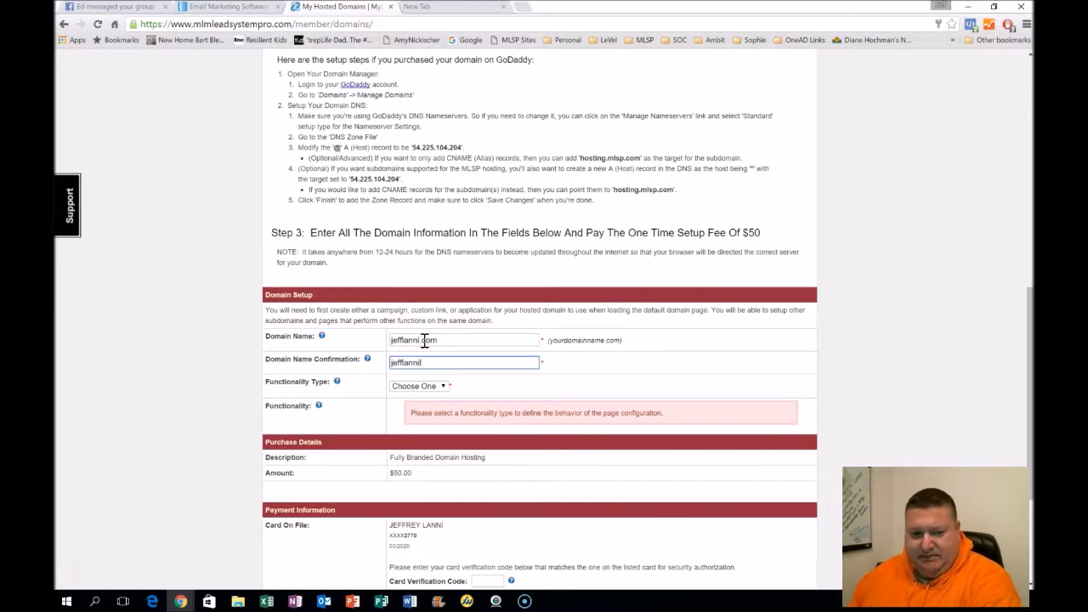
type("anni.com")
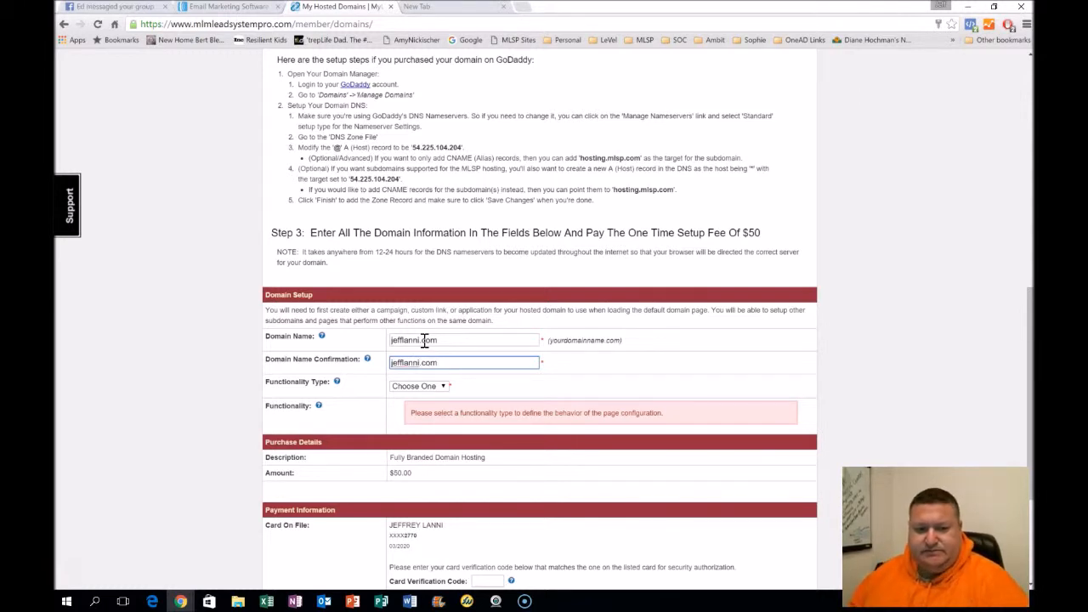
Set the functionality type to Custom Link and browse the list of custom links for the functionality
left_click(442, 386)
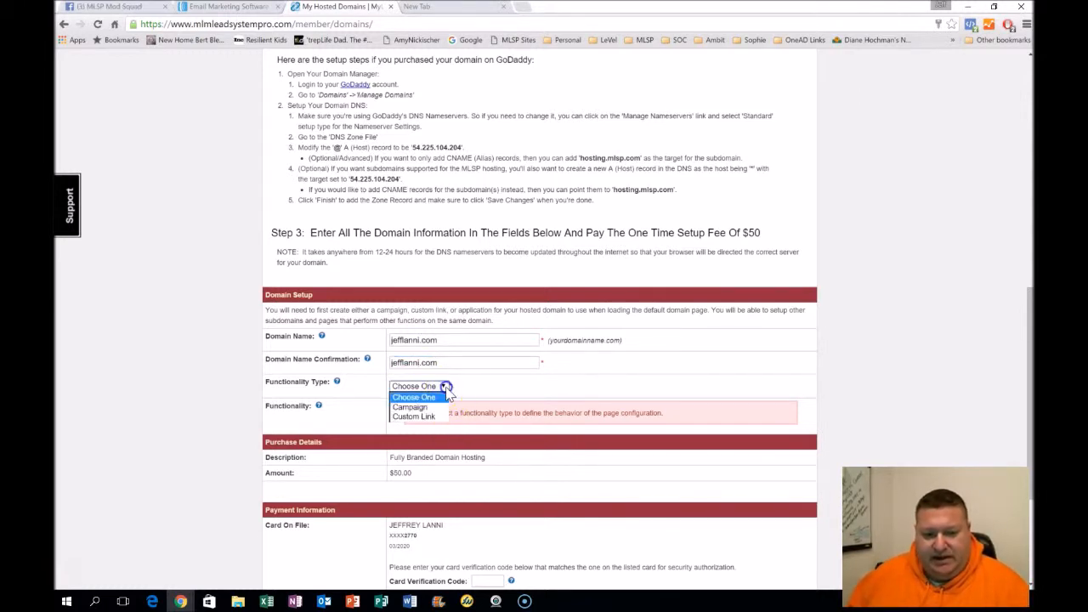
left_click(414, 416)
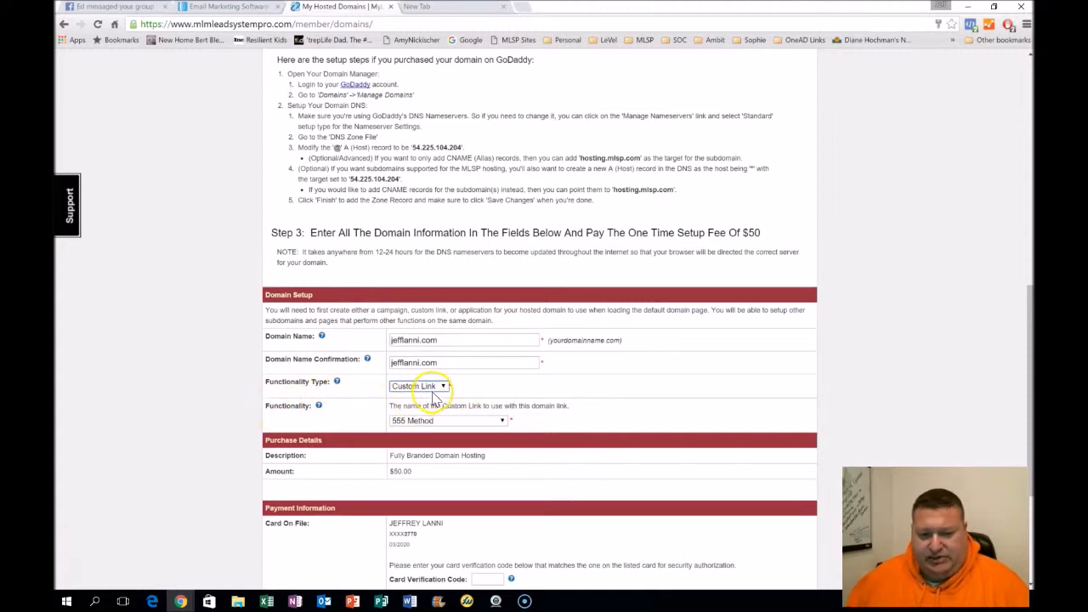
left_click(502, 421)
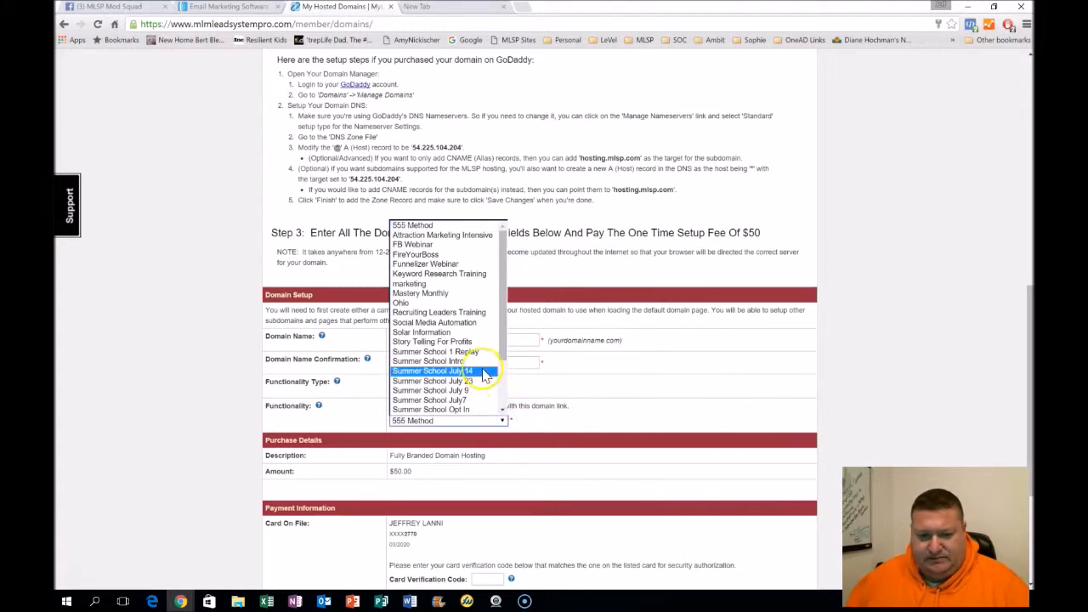
scroll(489, 374, "down", 2)
scroll(463, 398, "up", 3)
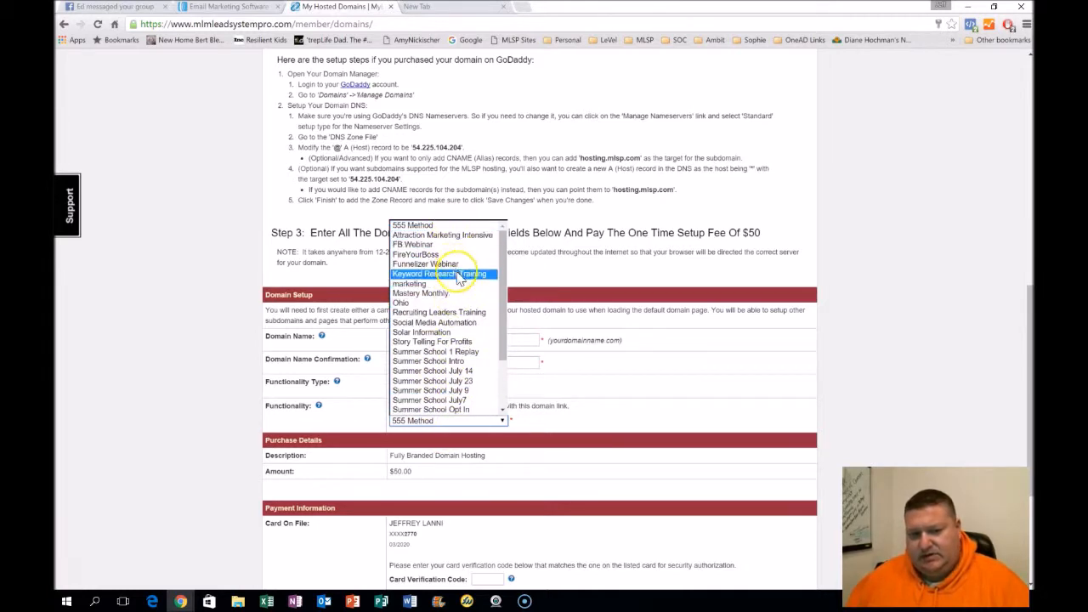
left_click(643, 228)
Open the Mastery2 custom link for editing from the My Custom Links page
scroll(575, 313, "up", 6)
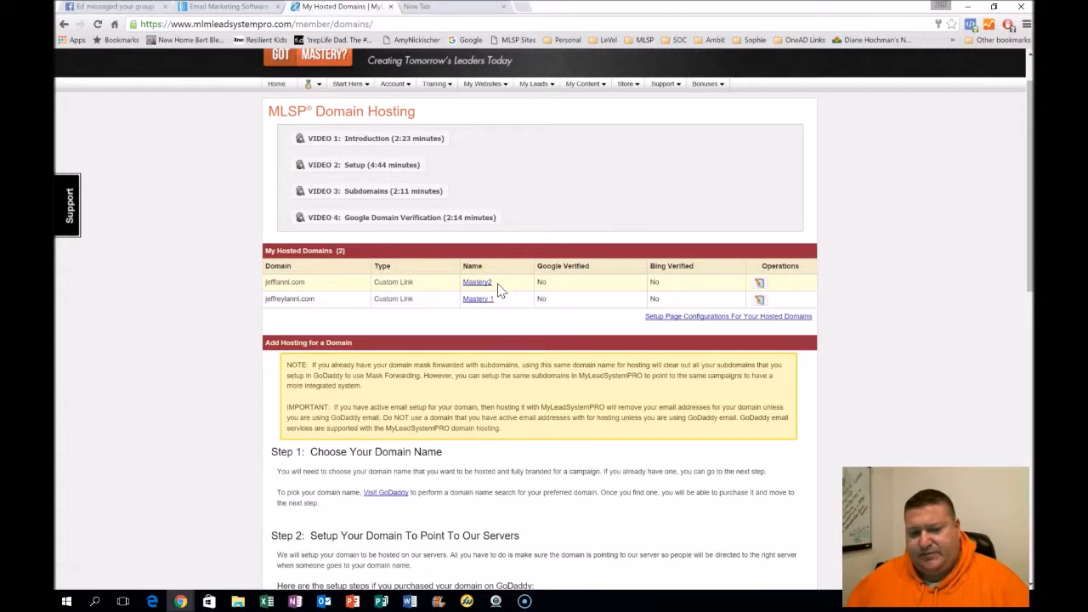
scroll(494, 325, "up", 1)
mouse_move(583, 143)
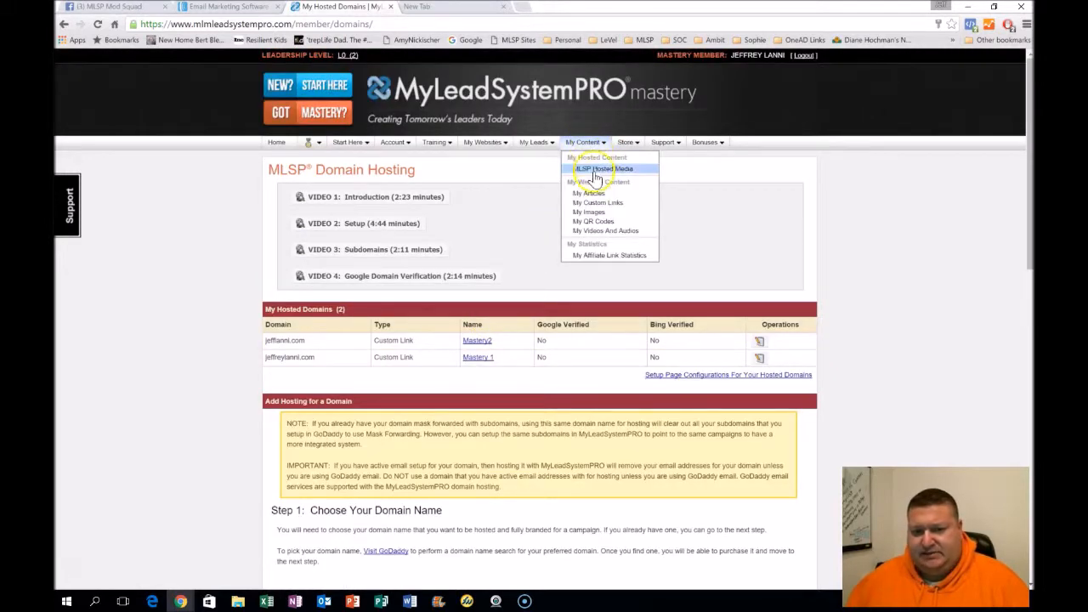
left_click(599, 203)
left_click(618, 202)
left_click(911, 206)
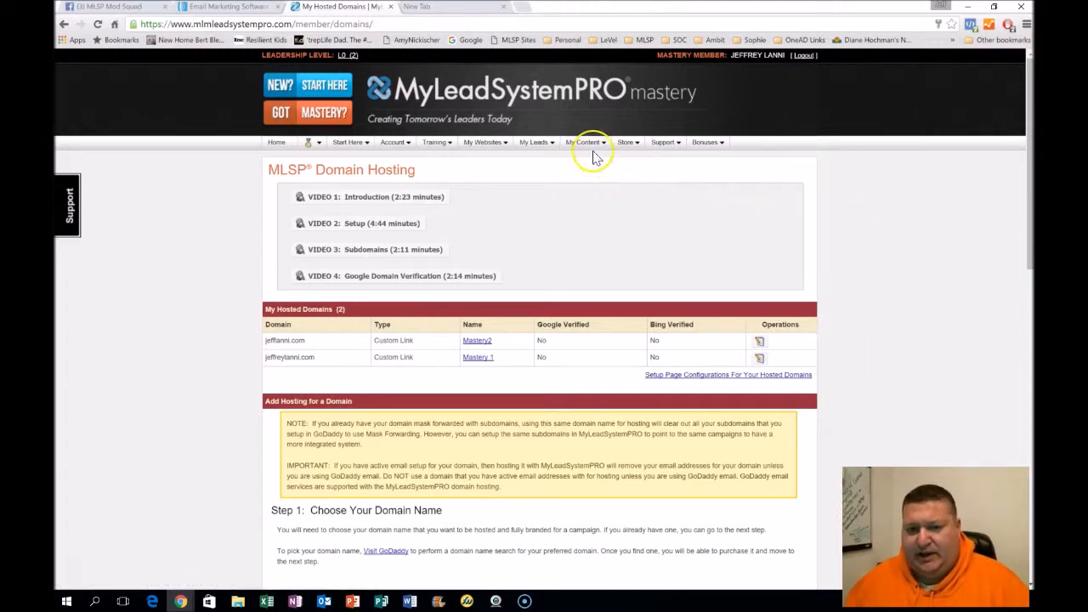
mouse_move(597, 150)
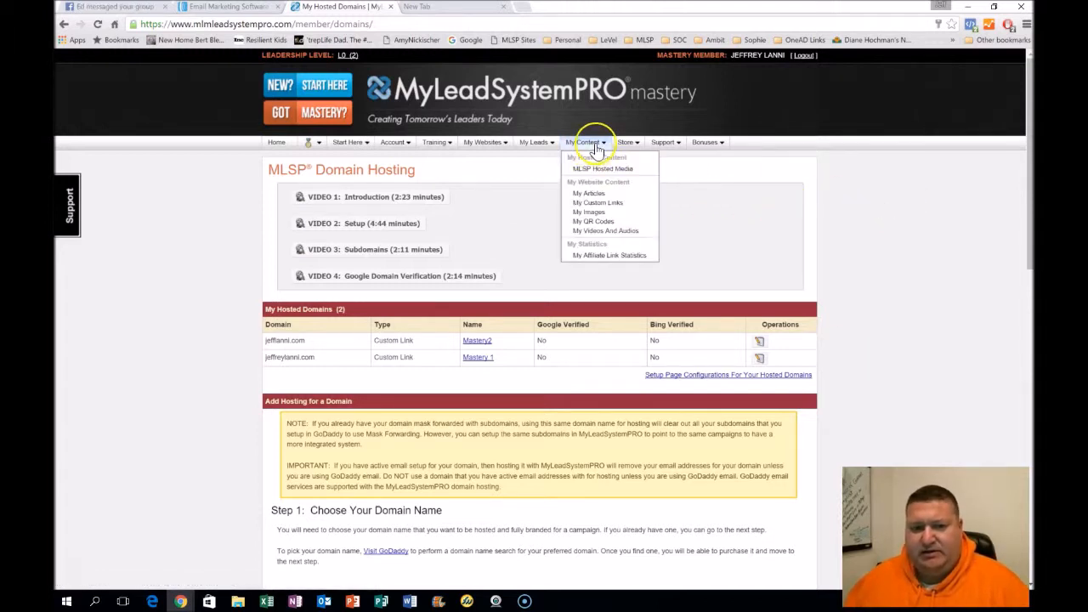
left_click(596, 203)
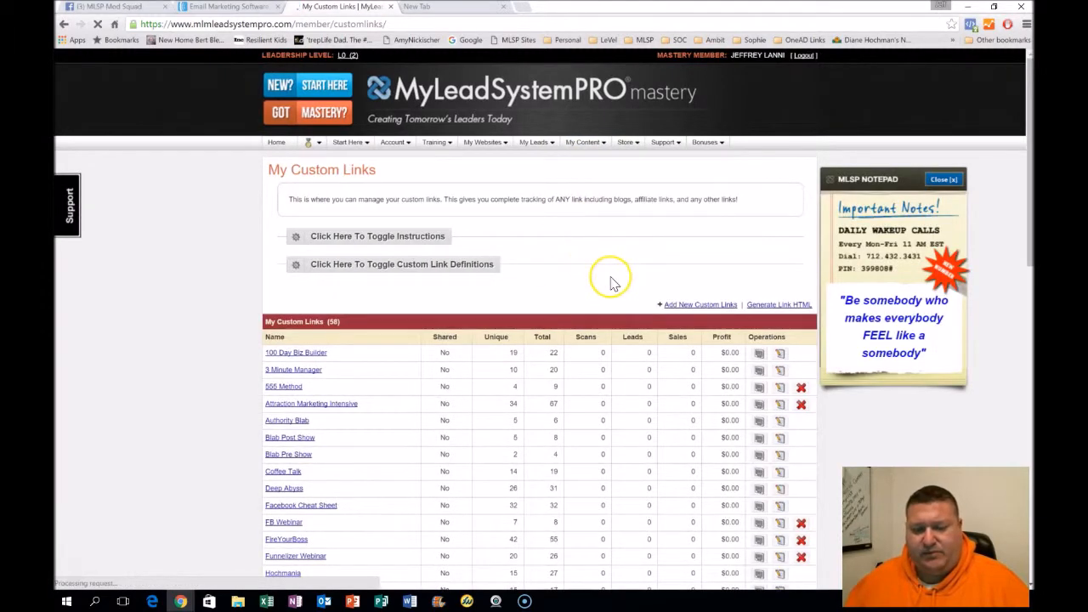
scroll(599, 264, "down", 3)
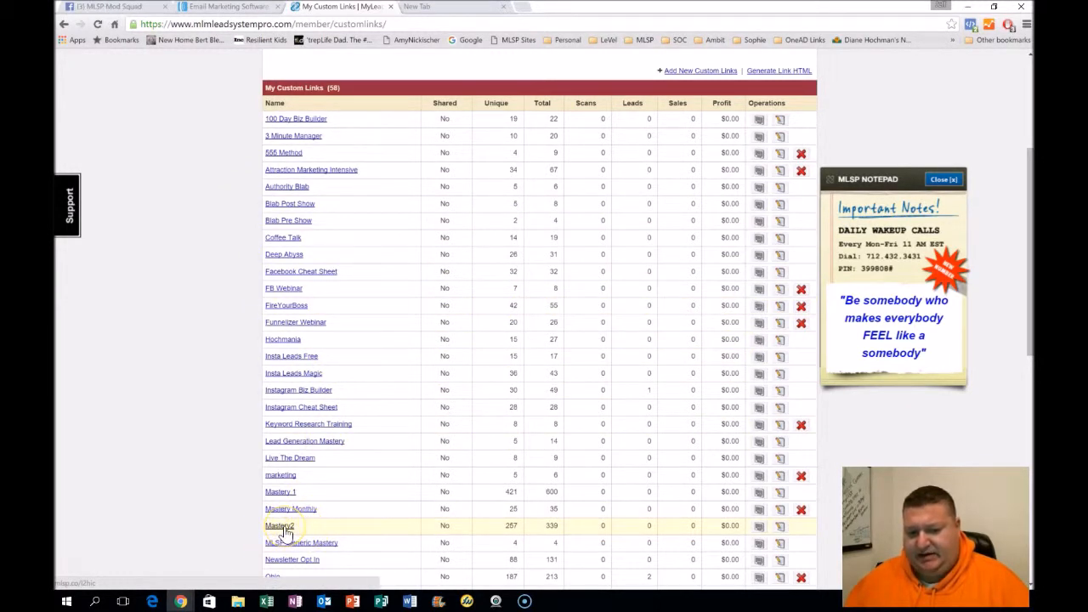
left_click(779, 525)
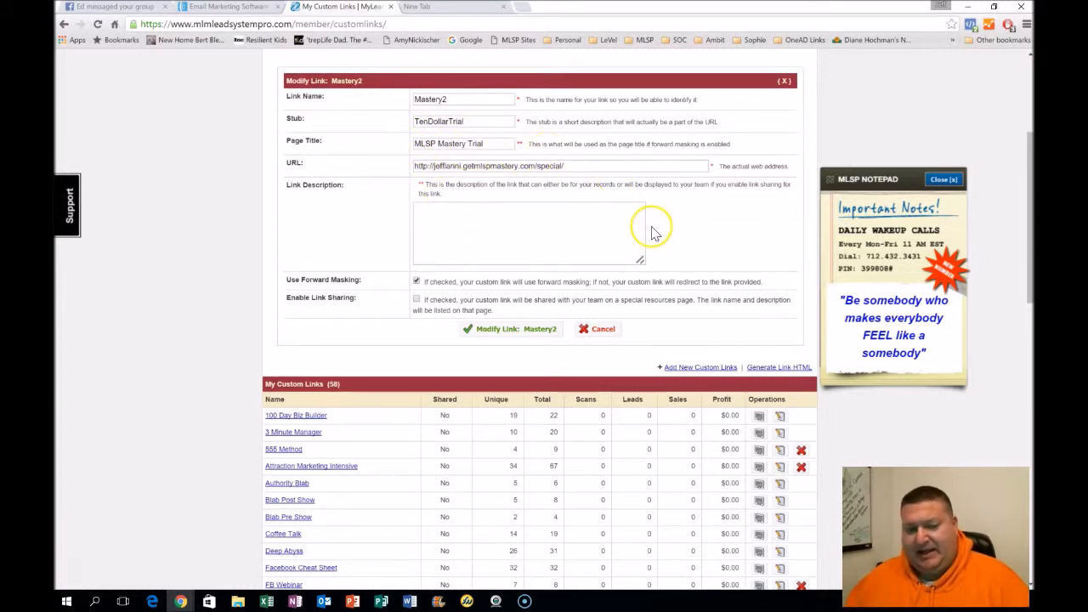
Copy the page title MLSP Mastery Trial into the Mastery2 link's description and save the modified link
left_click(462, 99)
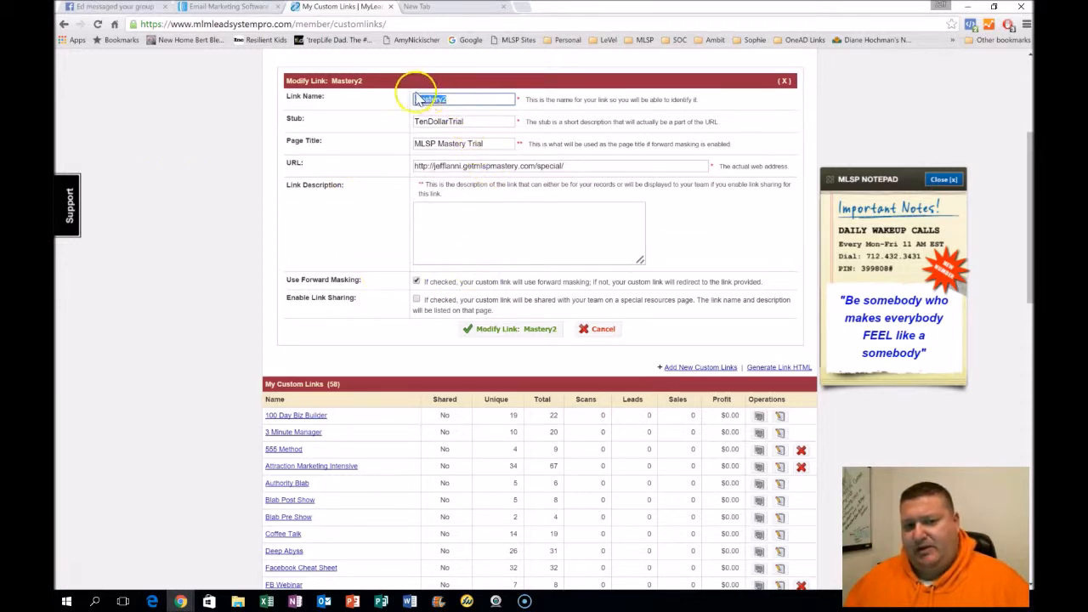
key("Tab")
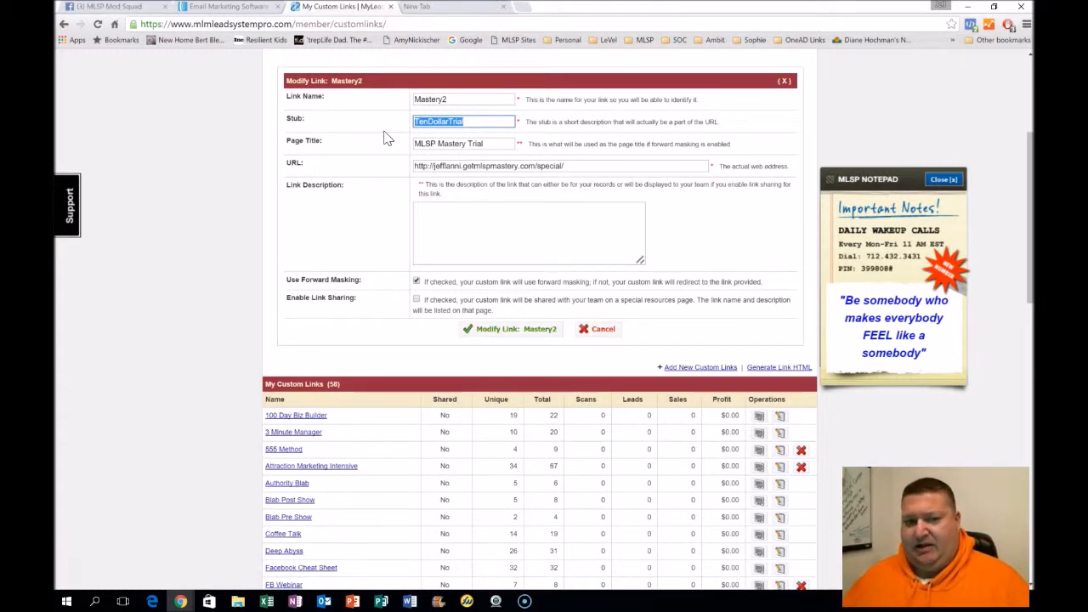
left_click_drag(507, 141, 378, 141)
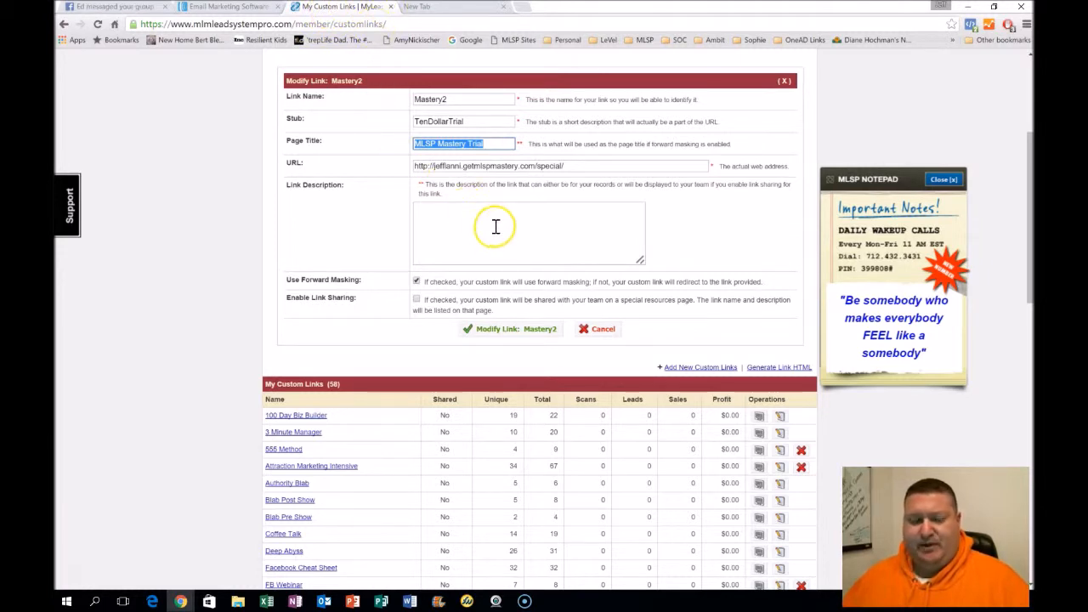
left_click(433, 215)
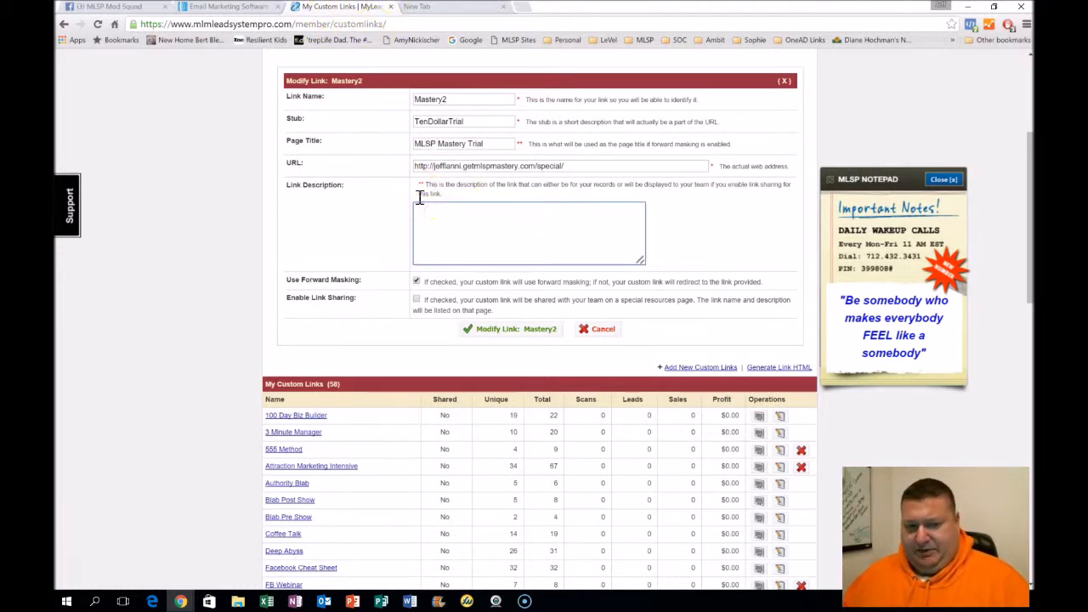
left_click_drag(486, 144, 408, 144)
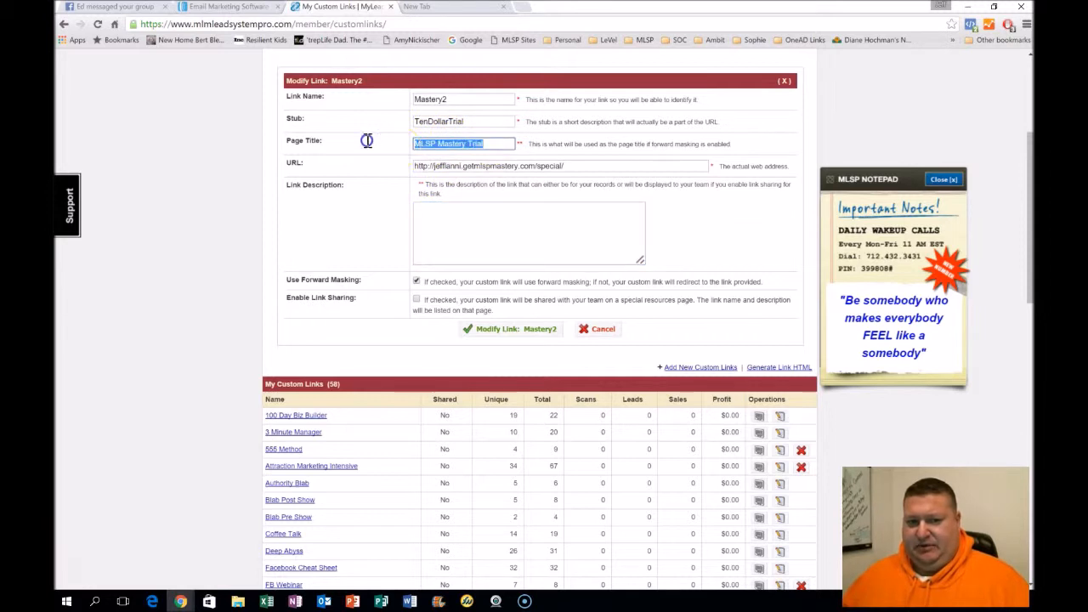
right_click(463, 144)
left_click(476, 205)
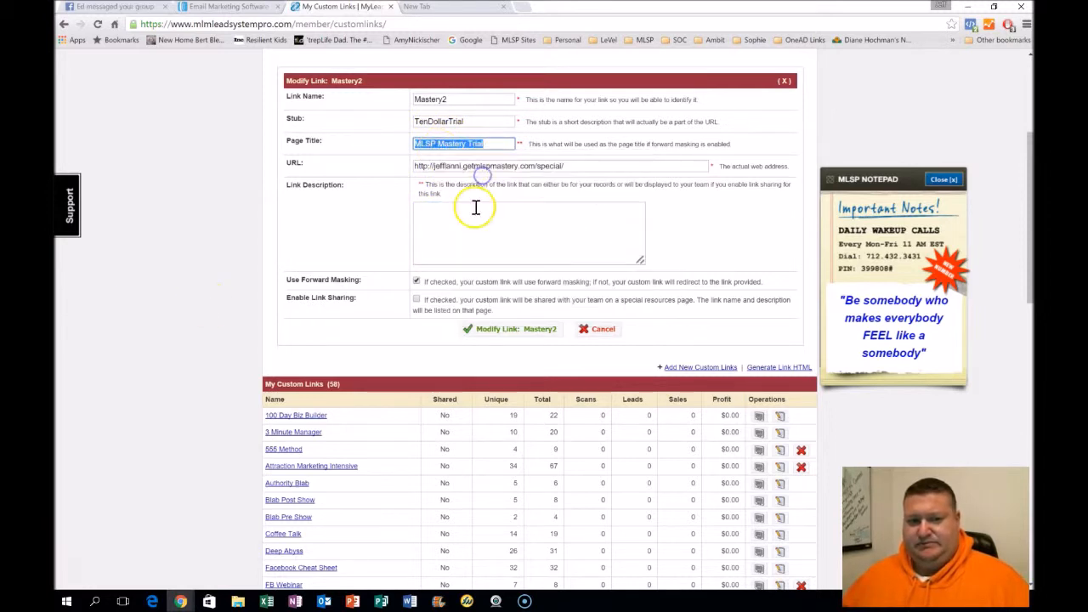
right_click(474, 207)
left_click(510, 275)
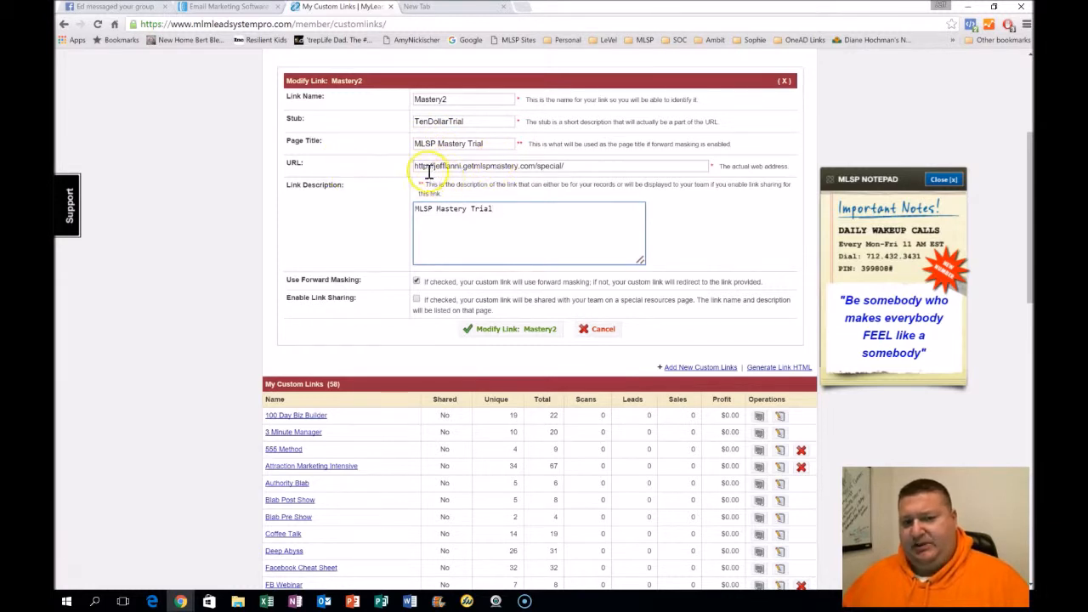
left_click_drag(592, 165, 396, 163)
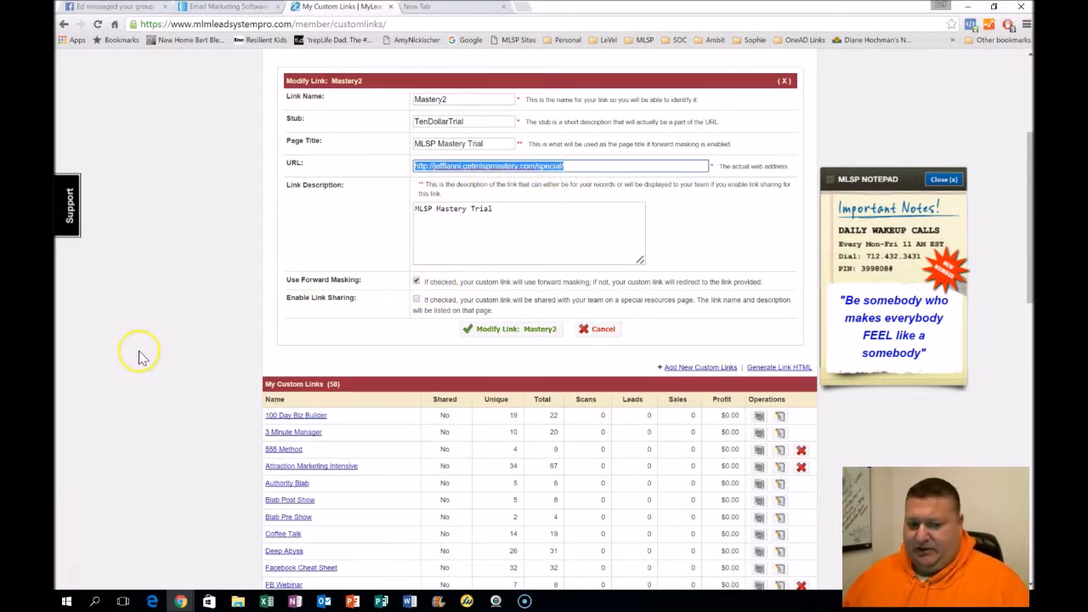
left_click(502, 331)
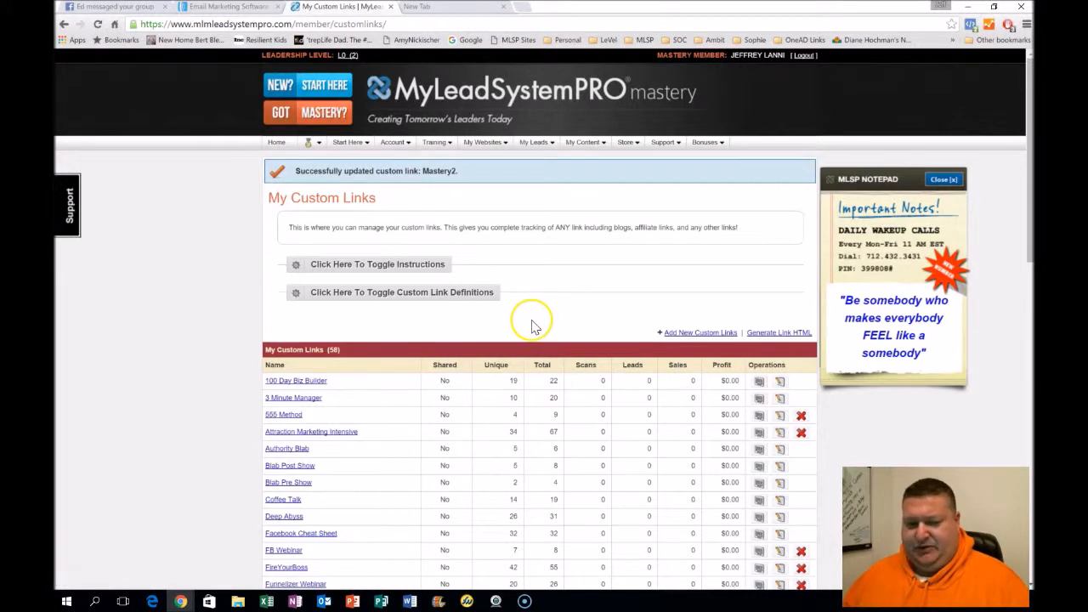
Return to Domain Hosting and enter the domain name and its confirmation in the Domain Setup form
mouse_move(390, 142)
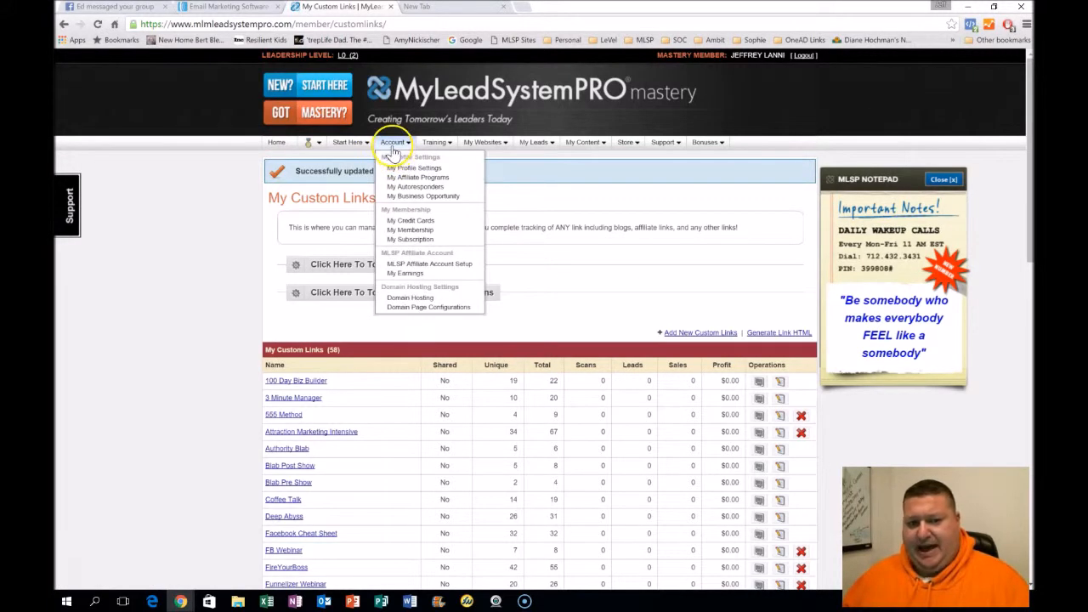
left_click(408, 298)
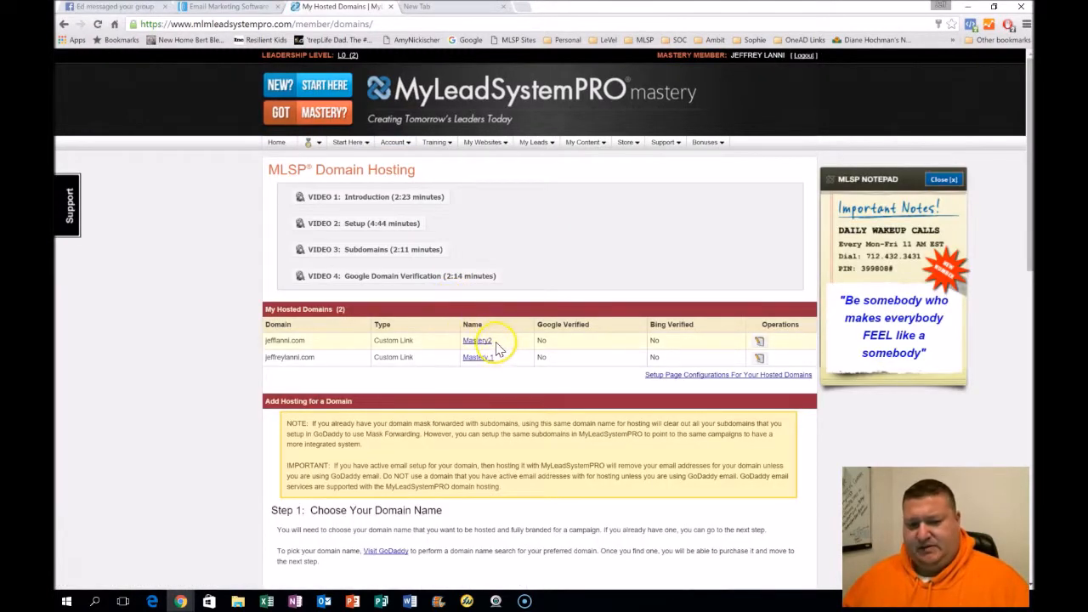
scroll(468, 346, "down", 10)
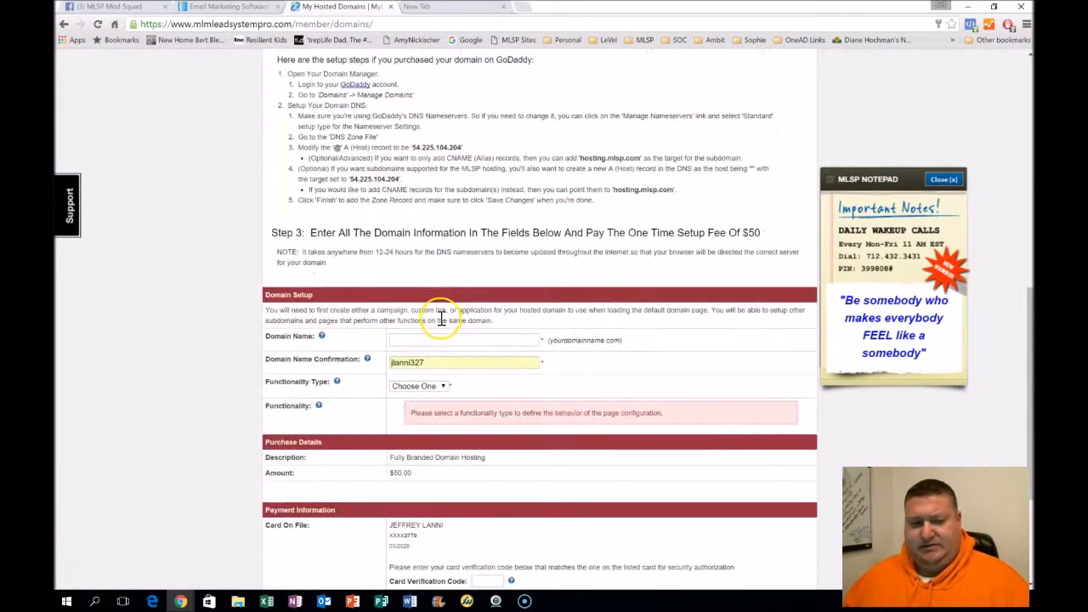
left_click(459, 223)
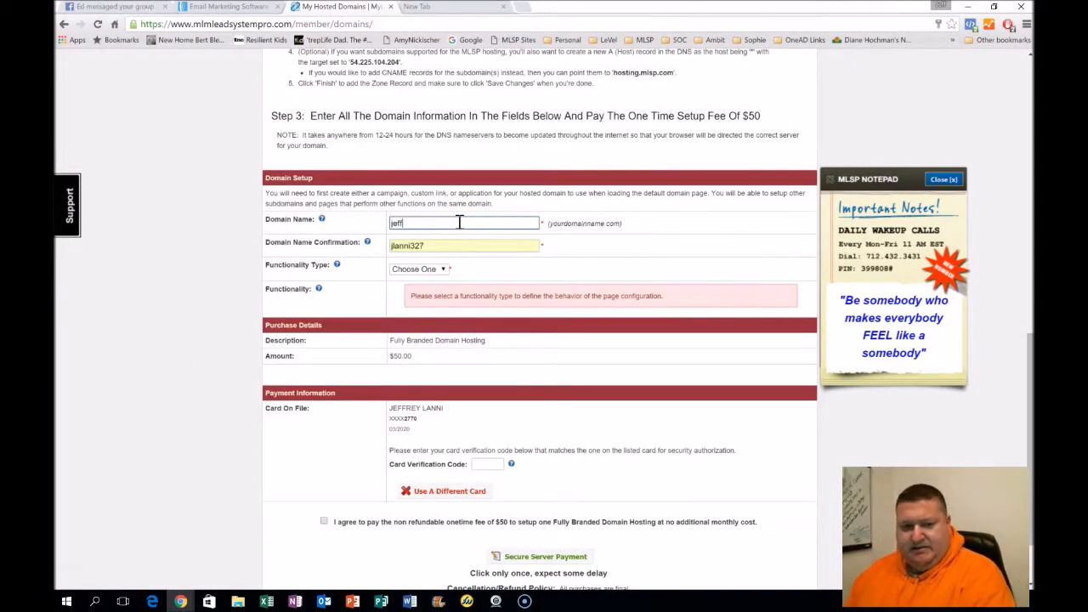
type("jefflanni.com")
key("Tab")
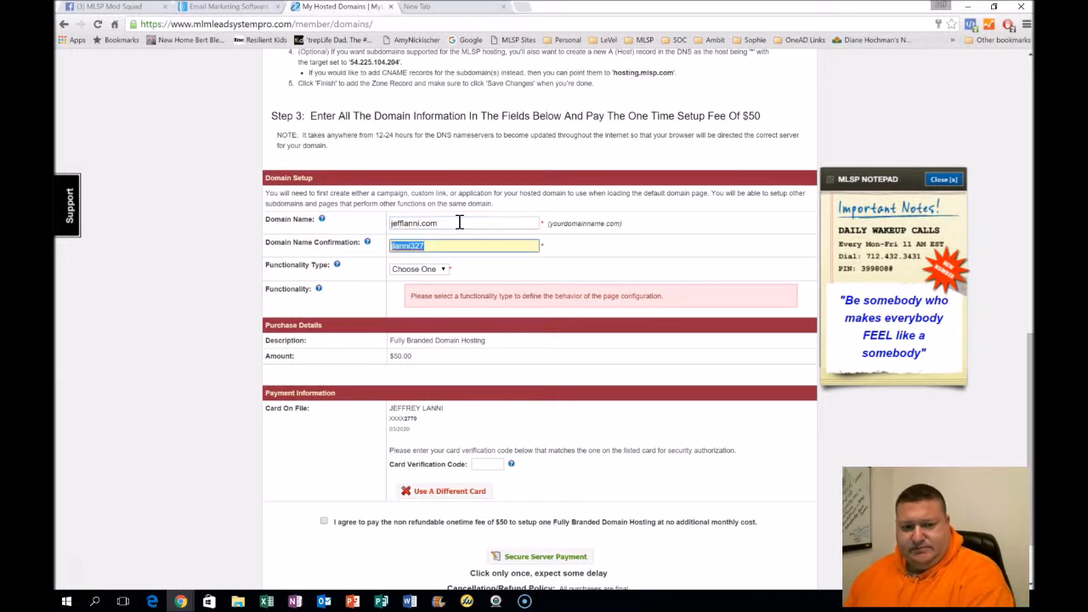
type("jeff")
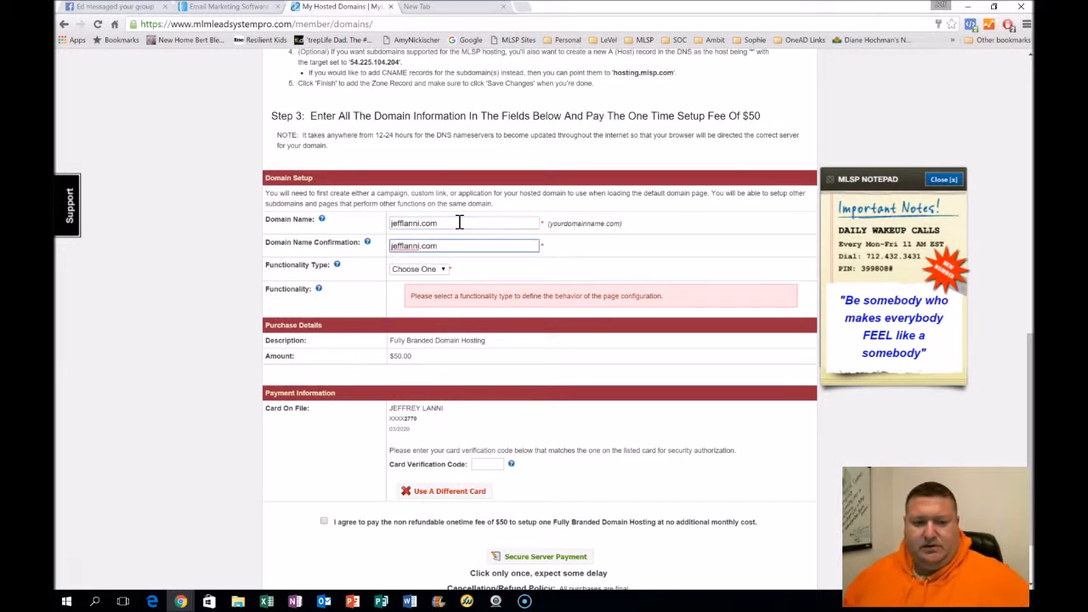
Set the functionality type to Custom Link and choose Mastery Monthly as the functionality for the domain
left_click(418, 268)
left_click(425, 294)
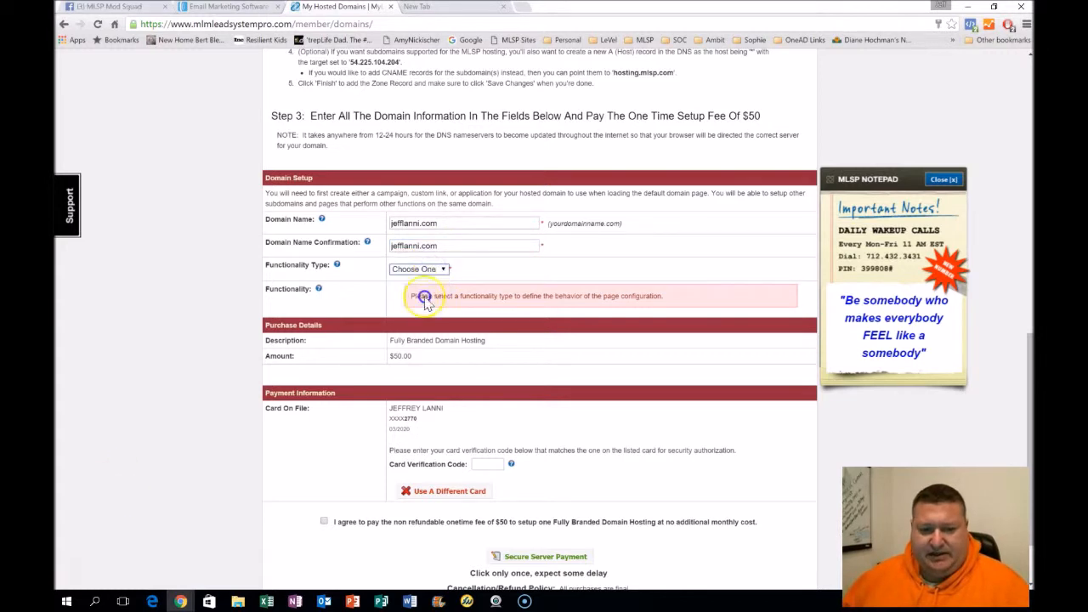
left_click(436, 304)
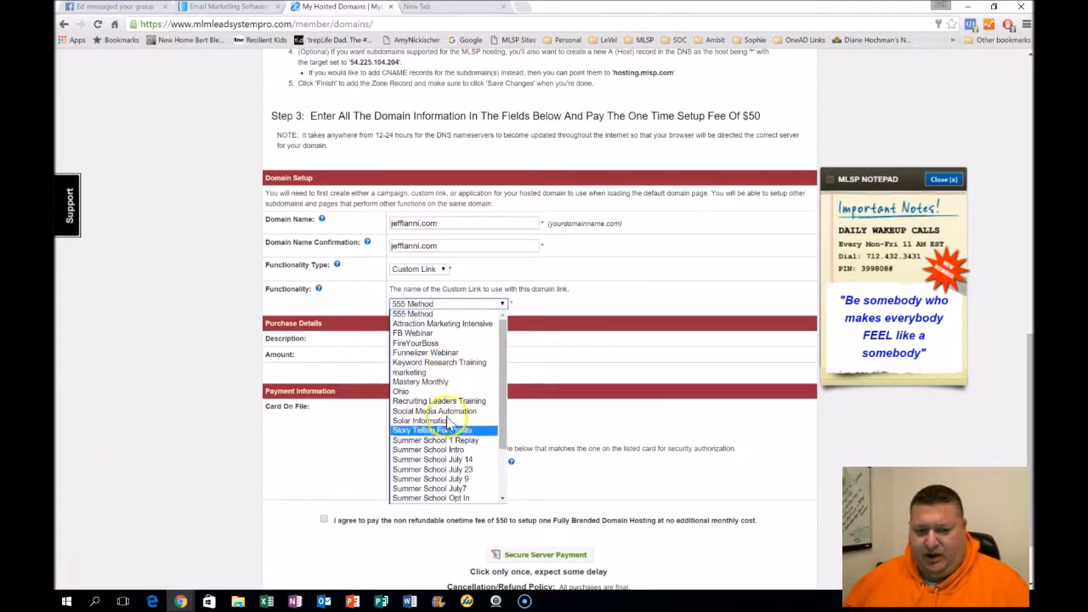
scroll(455, 497, "down", 3)
scroll(446, 442, "up", 3)
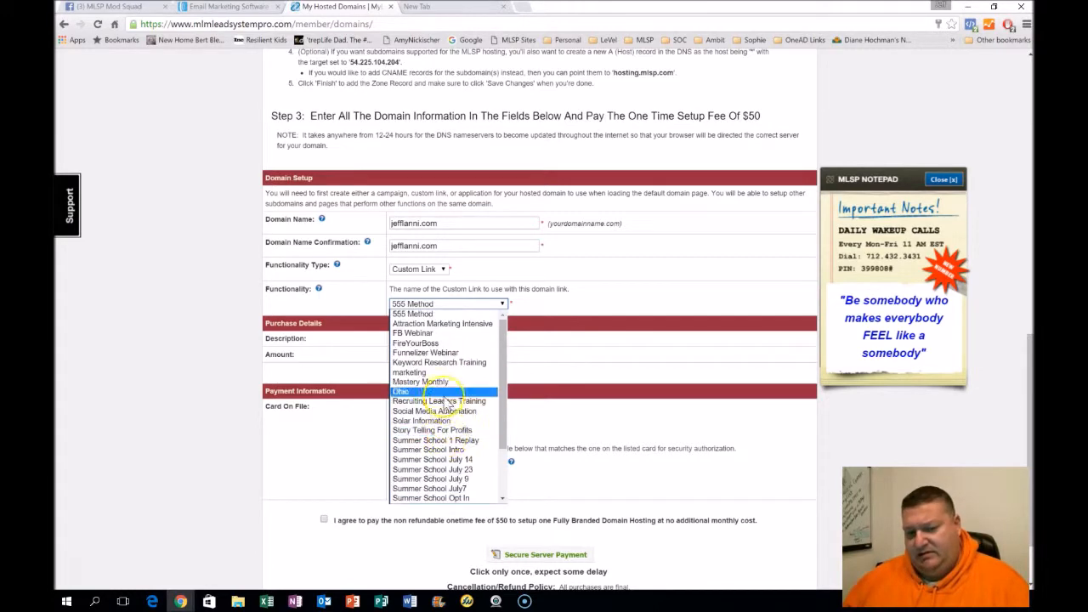
scroll(603, 357, "up", 10)
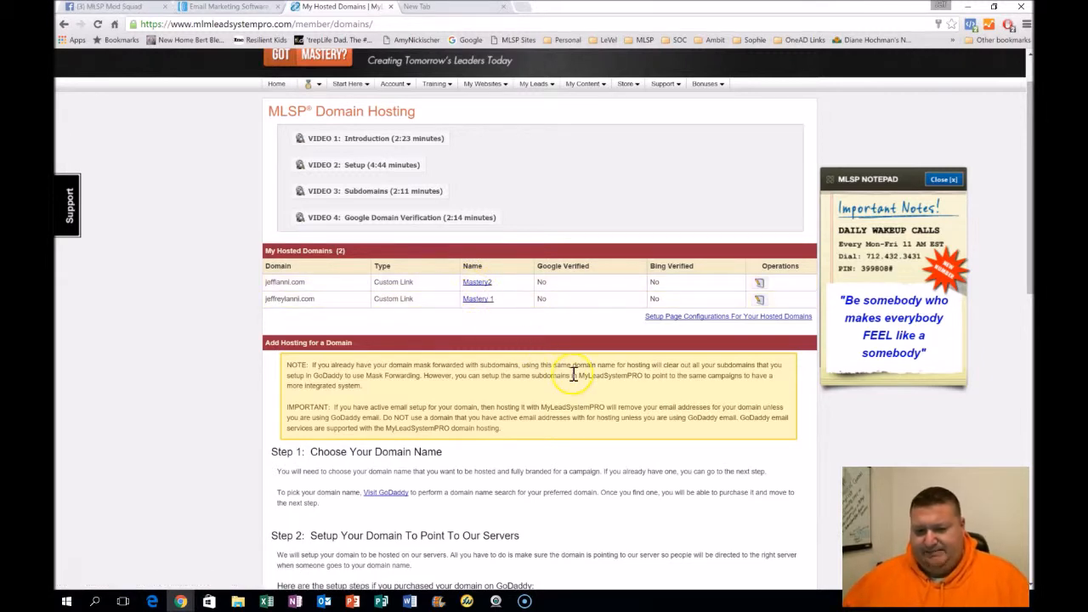
scroll(557, 394, "down", 10)
left_click(484, 305)
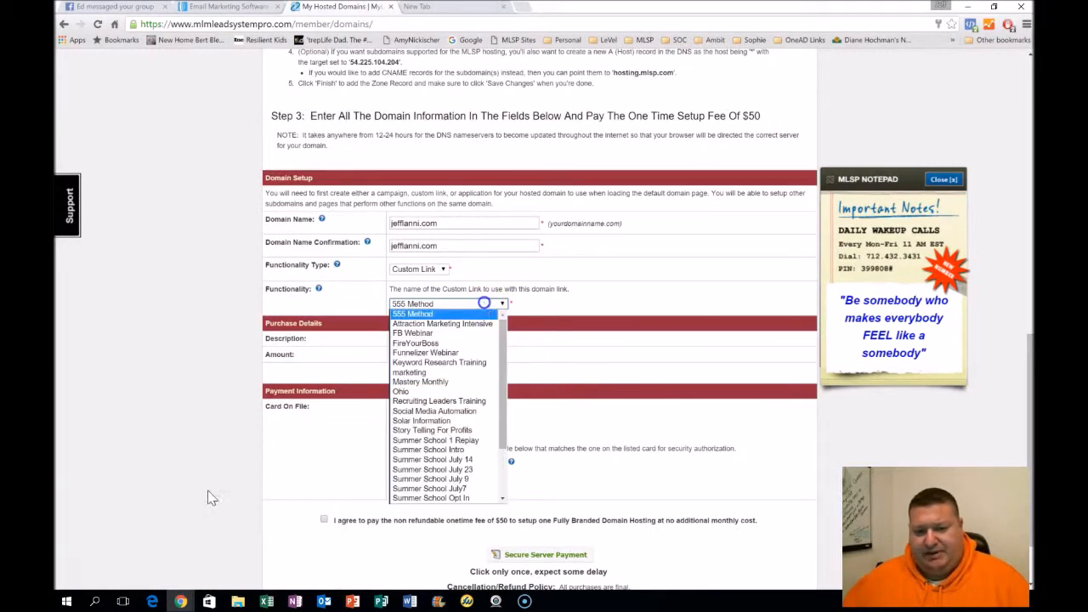
left_click(473, 384)
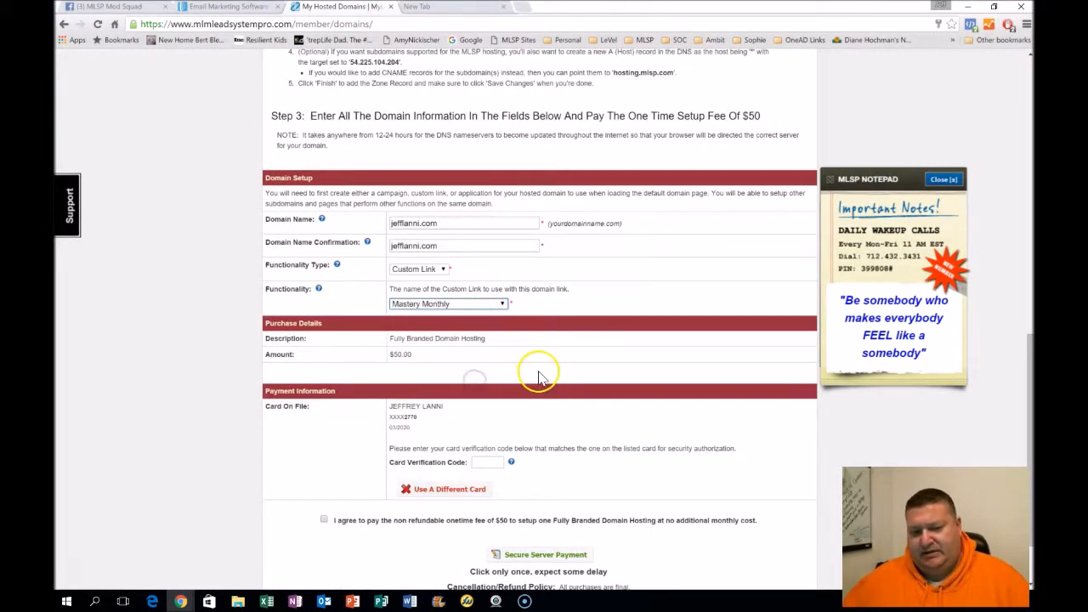
scroll(538, 377, "down", 1)
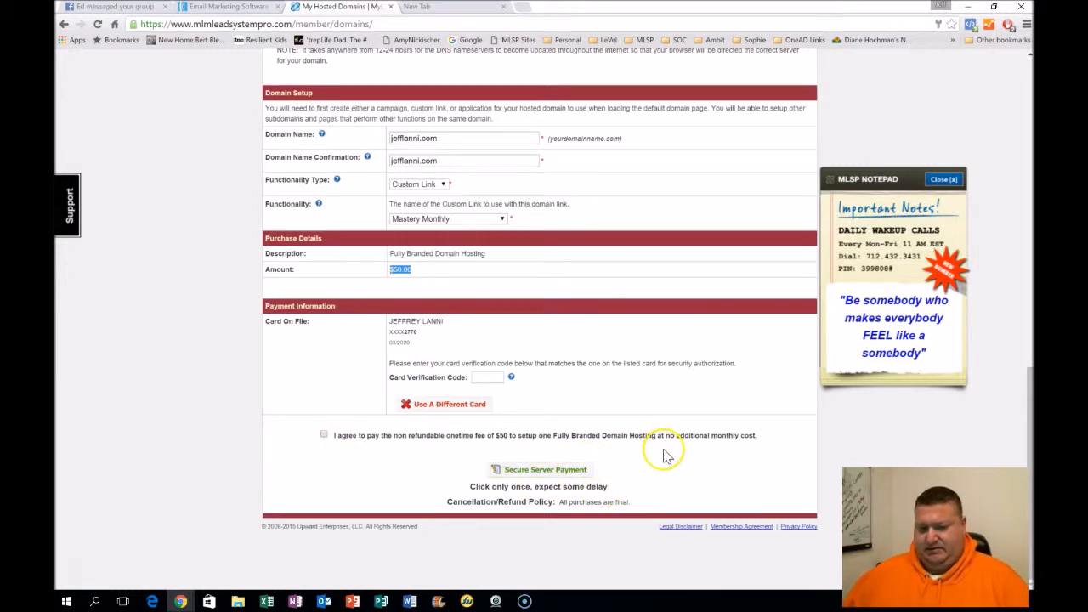
scroll(709, 430, "up", 10)
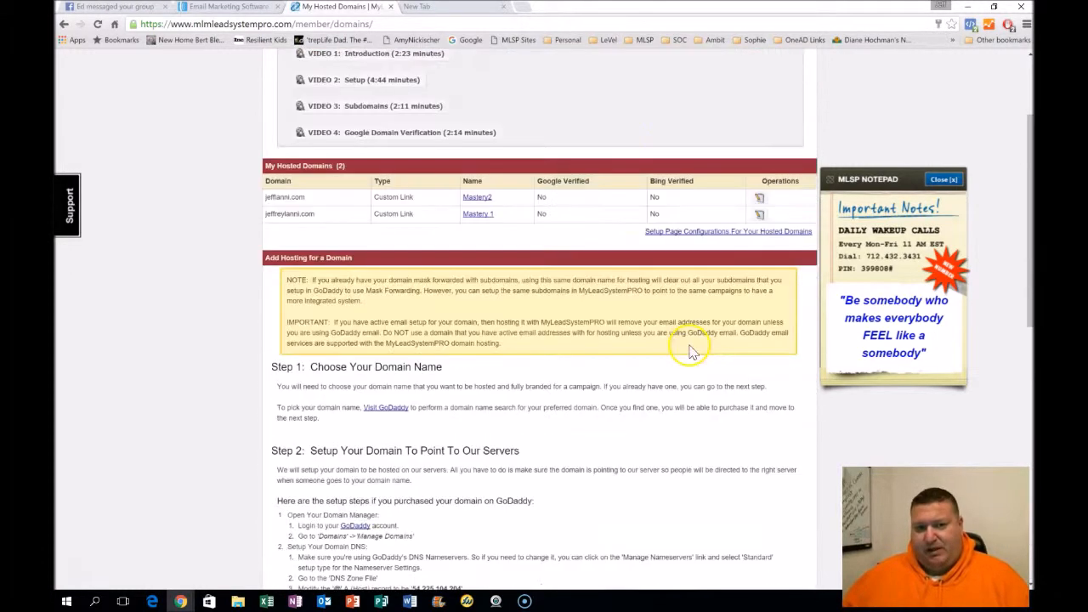
left_click(462, 8)
type("go")
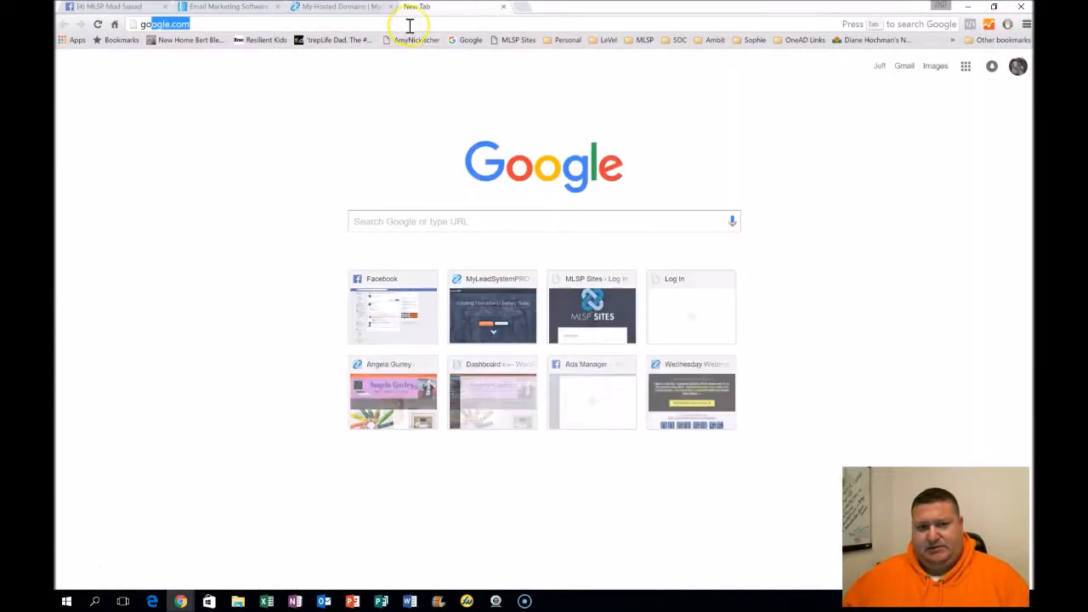
key("Right")
key("ctrl+a")
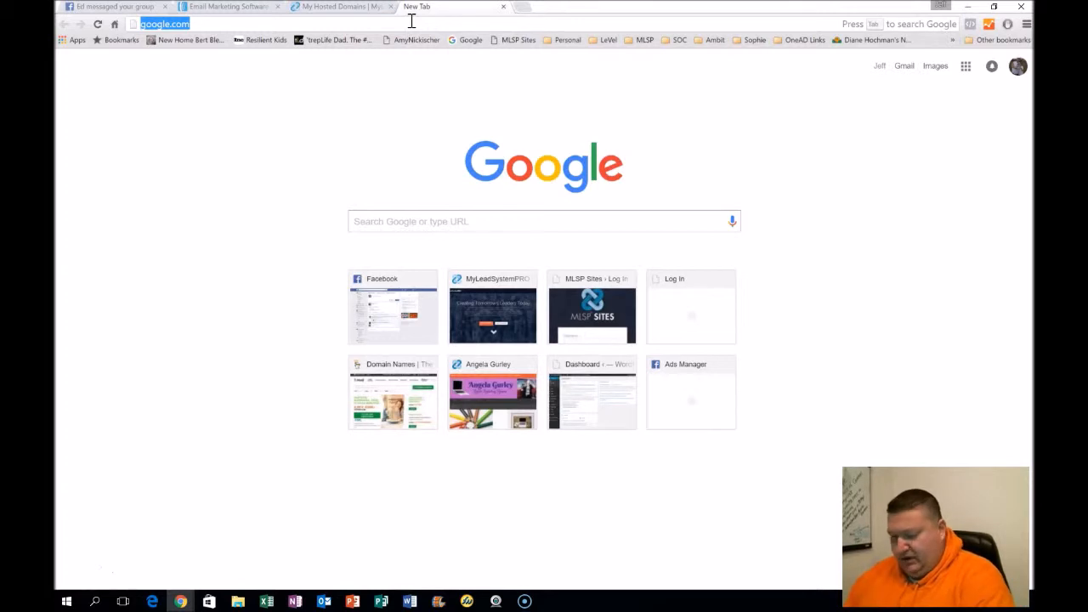
type("www.jeff")
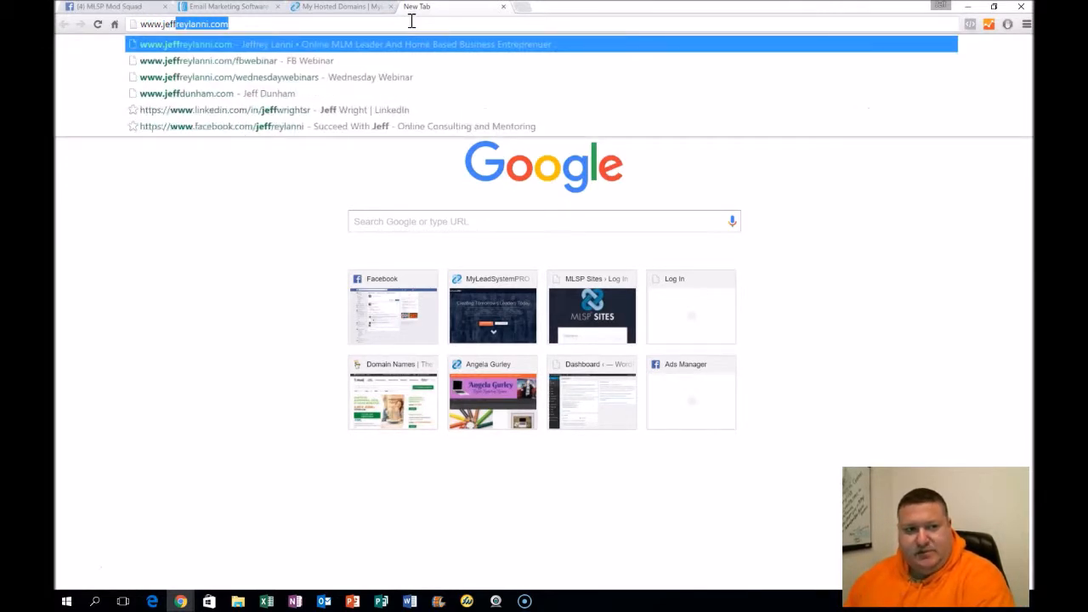
type("lanni.com")
key("Return")
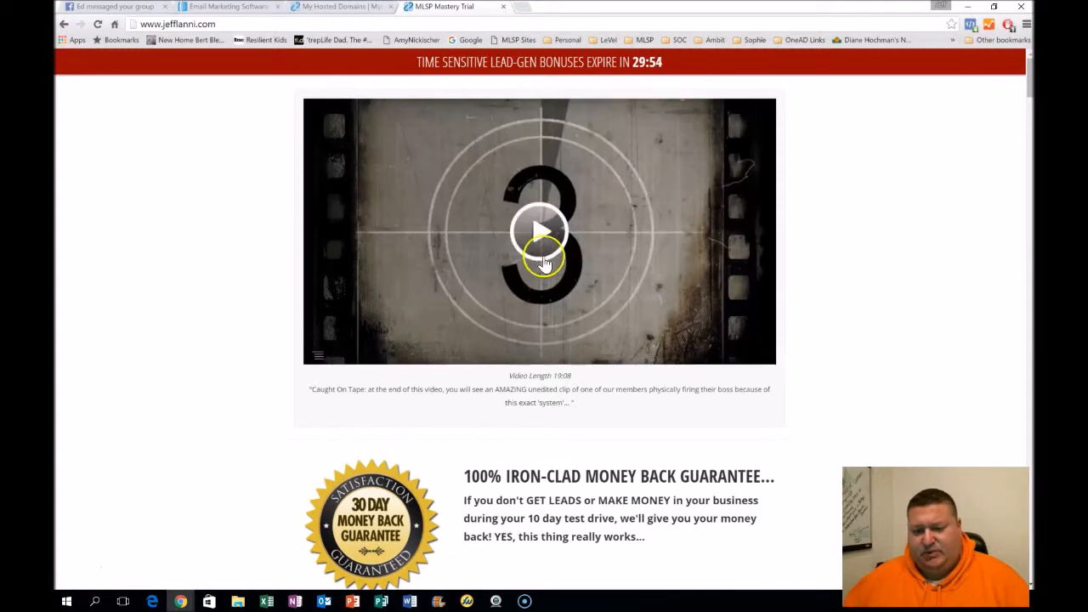
Scroll through the jefflanni.com page to check which page the domain loads
scroll(544, 255, "down", 3)
scroll(546, 269, "down", 15)
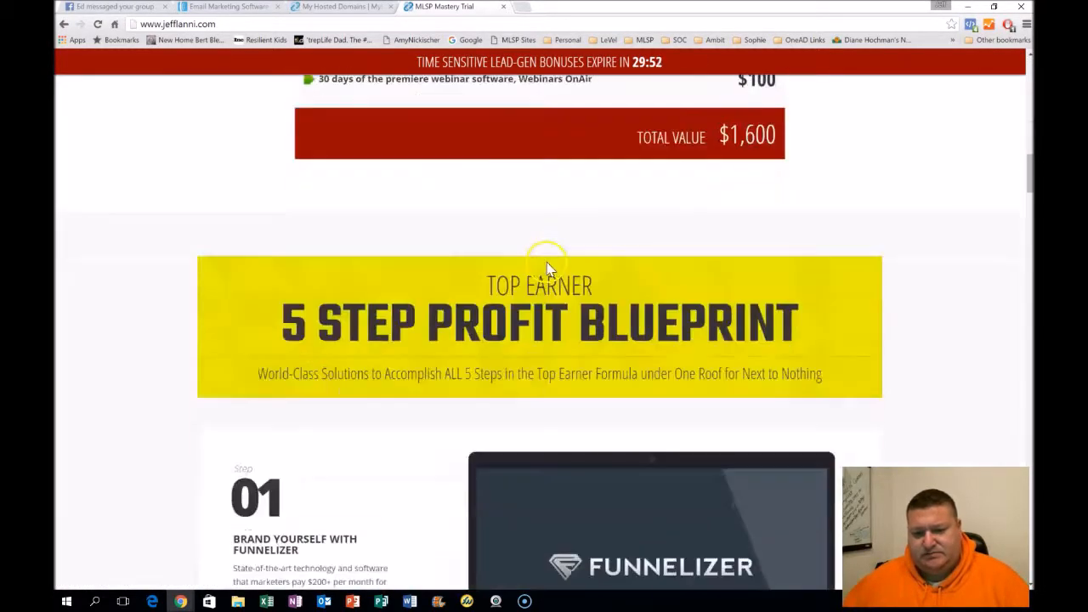
scroll(548, 269, "down", 18)
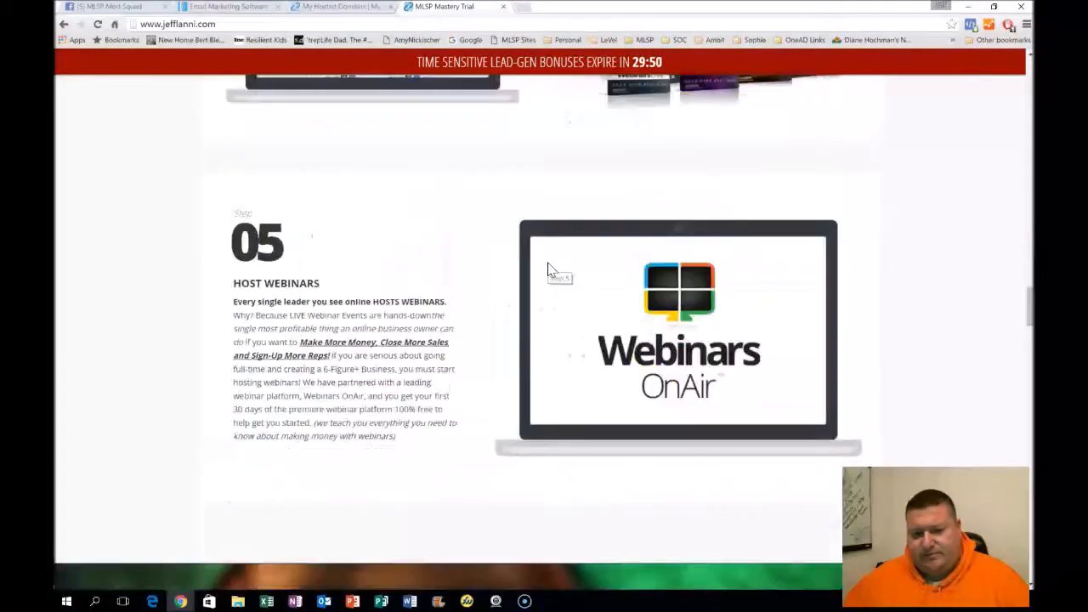
scroll(549, 270, "down", 16)
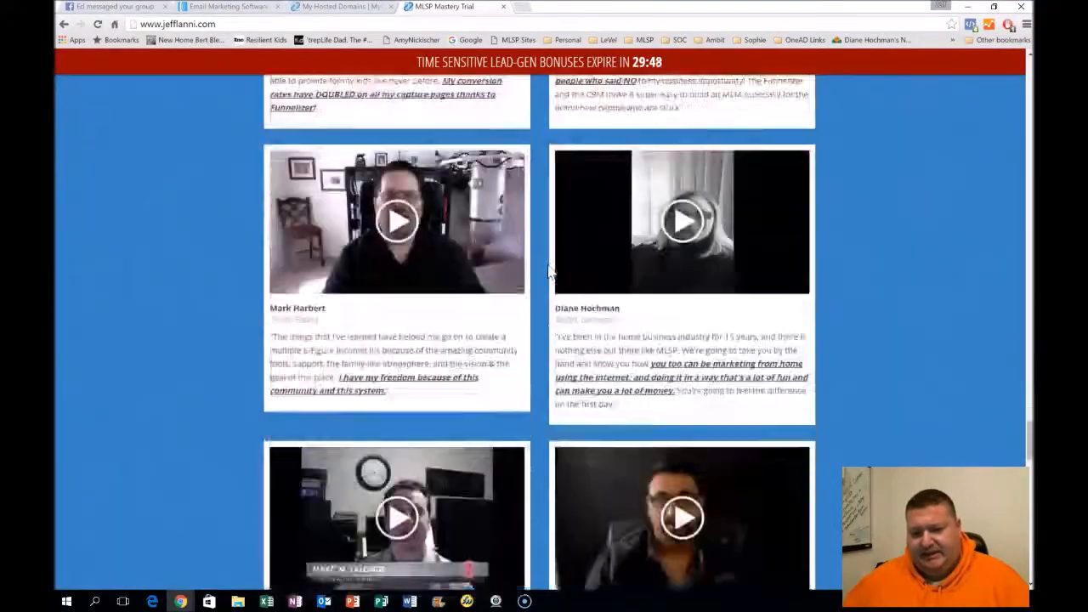
scroll(549, 269, "down", 15)
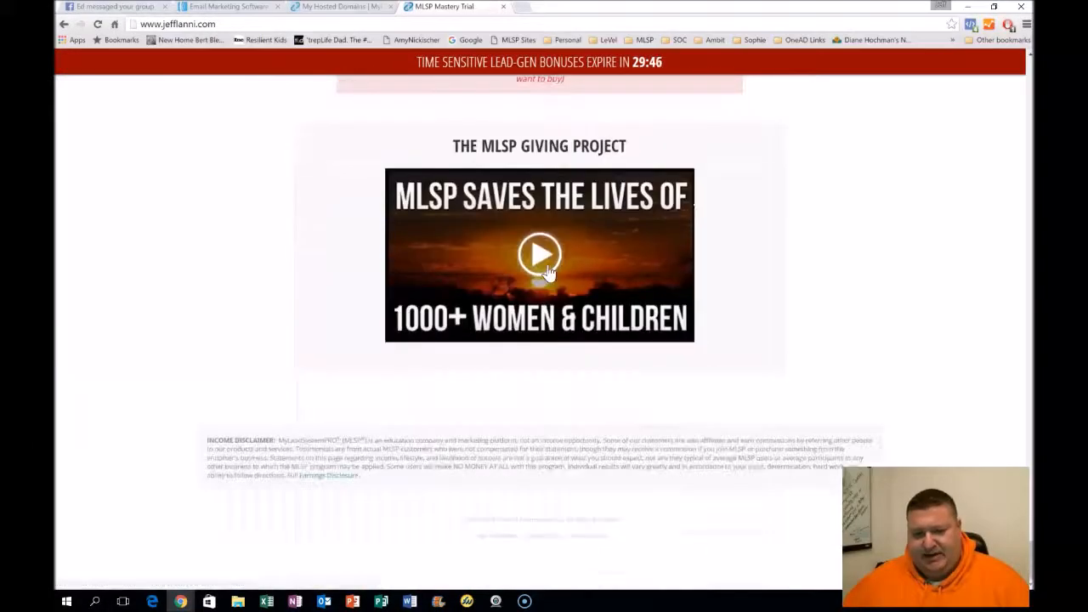
scroll(548, 271, "up", 7)
scroll(549, 270, "up", 20)
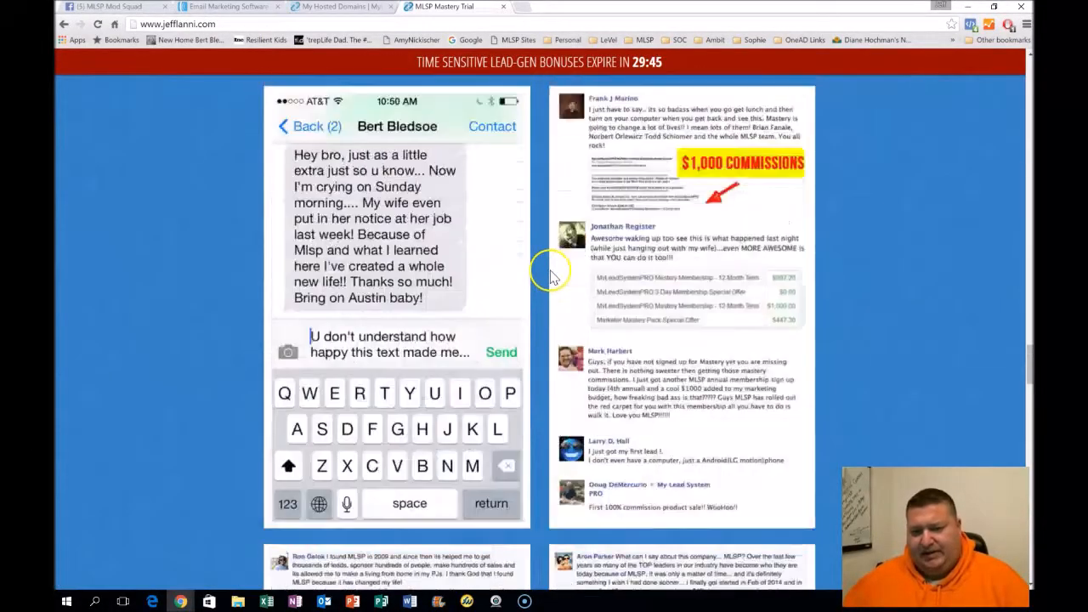
scroll(549, 270, "up", 15)
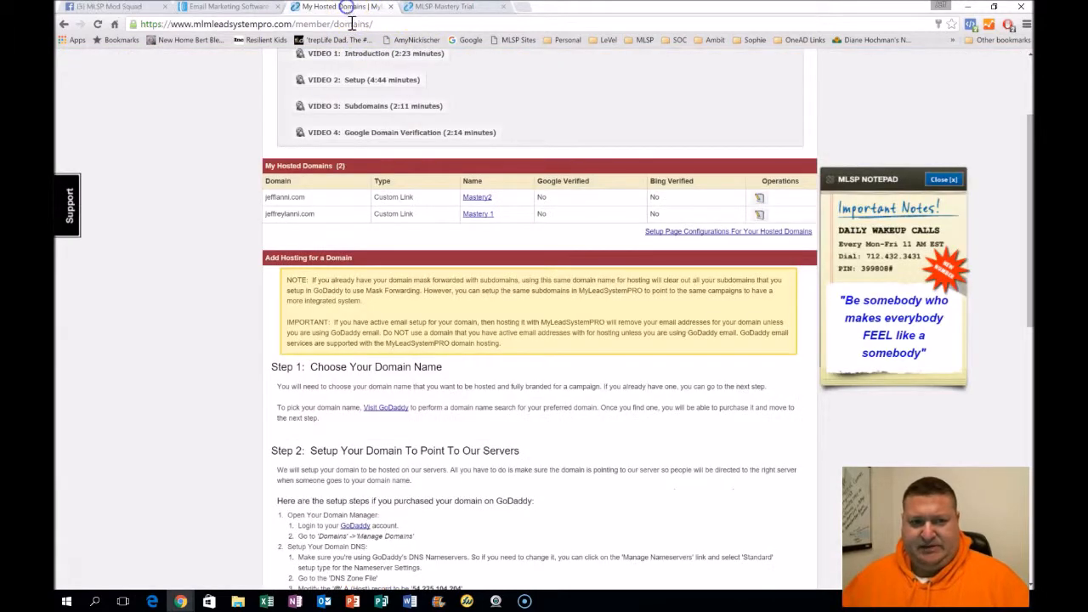
Return to the Domain Hosting tab and highlight the DNS Nameservers instruction in the GoDaddy setup steps
left_click(352, 10)
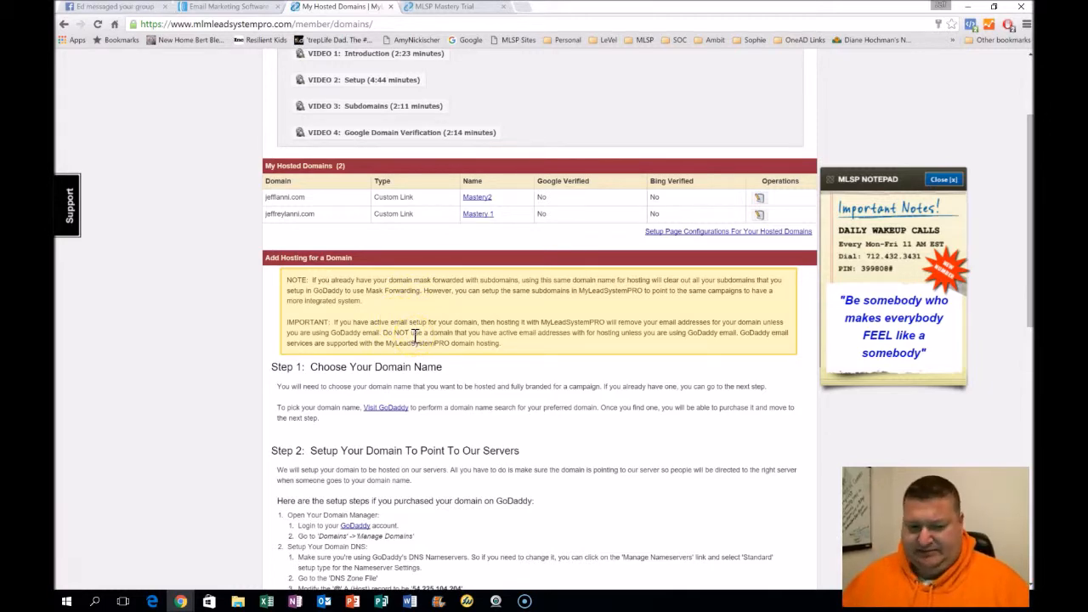
scroll(498, 428, "down", 2)
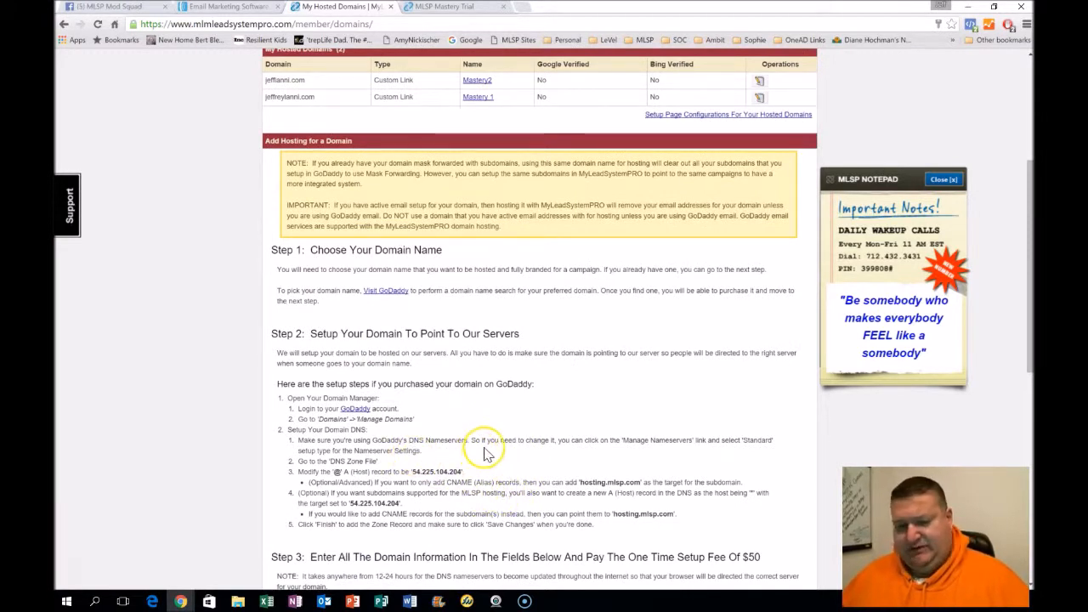
left_click_drag(433, 442, 467, 442)
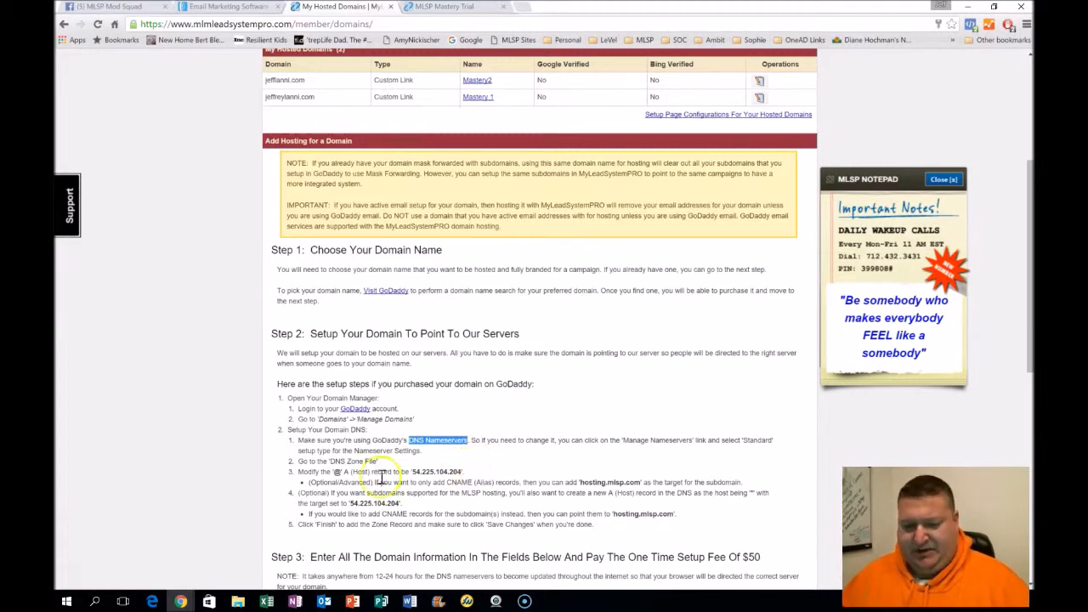
scroll(545, 409, "up", 3)
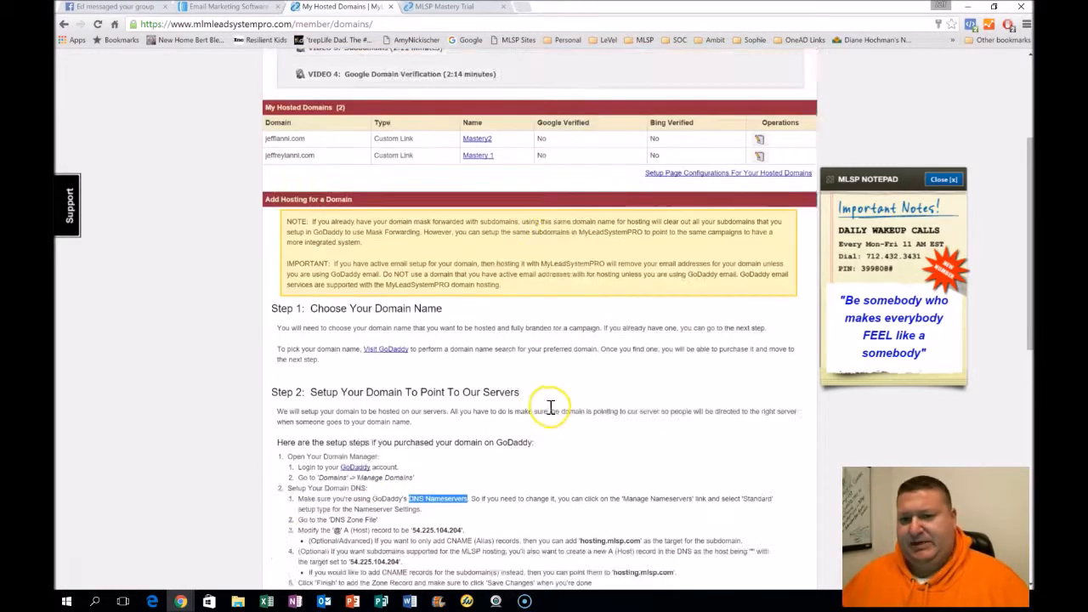
left_click(585, 145)
left_click(586, 144)
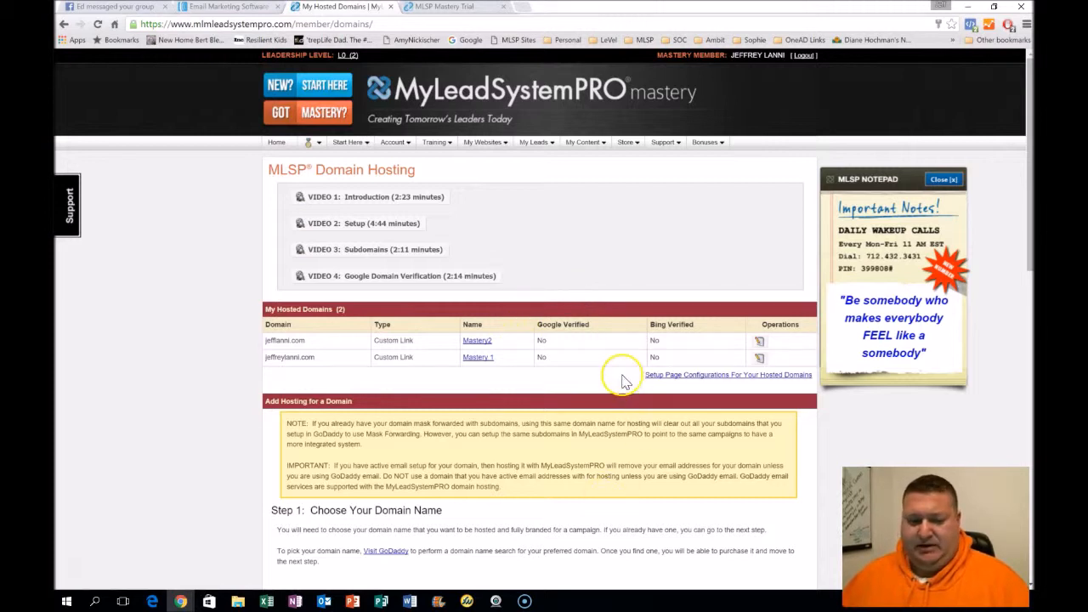
mouse_move(588, 146)
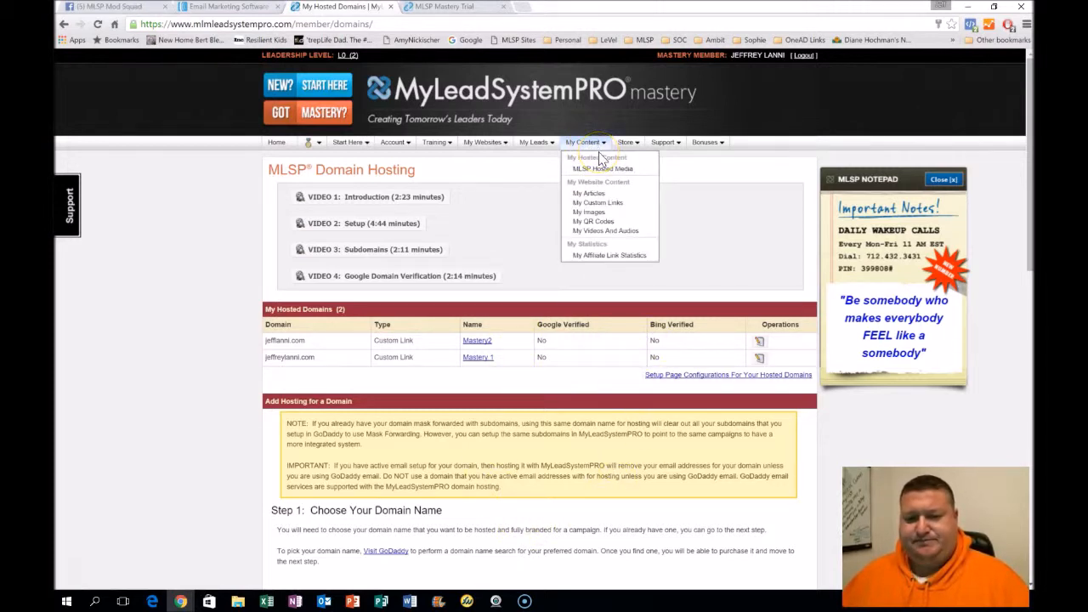
left_click(236, 425)
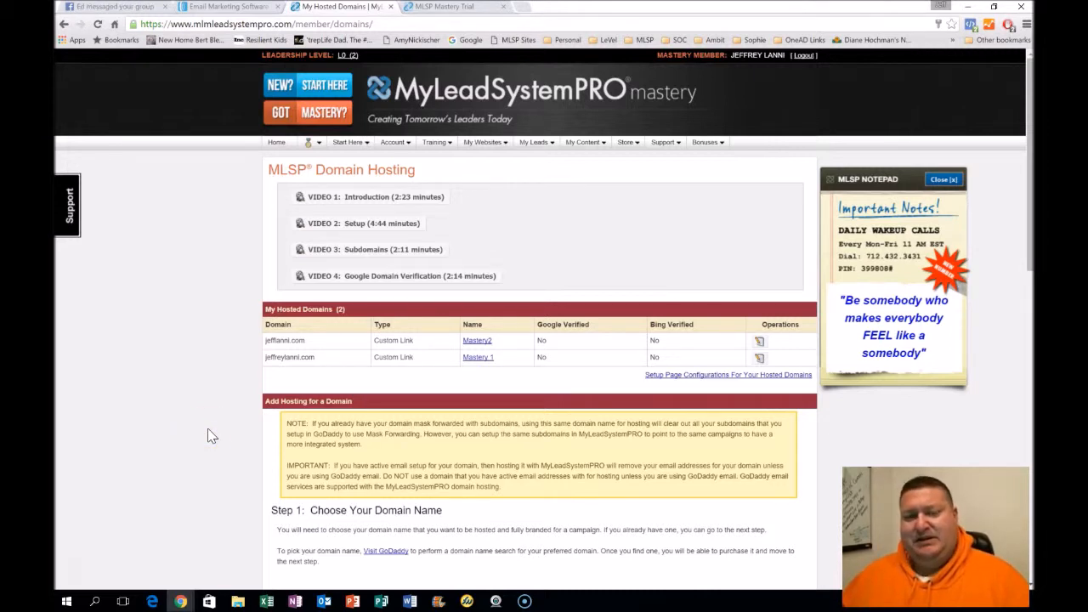
left_click(232, 440)
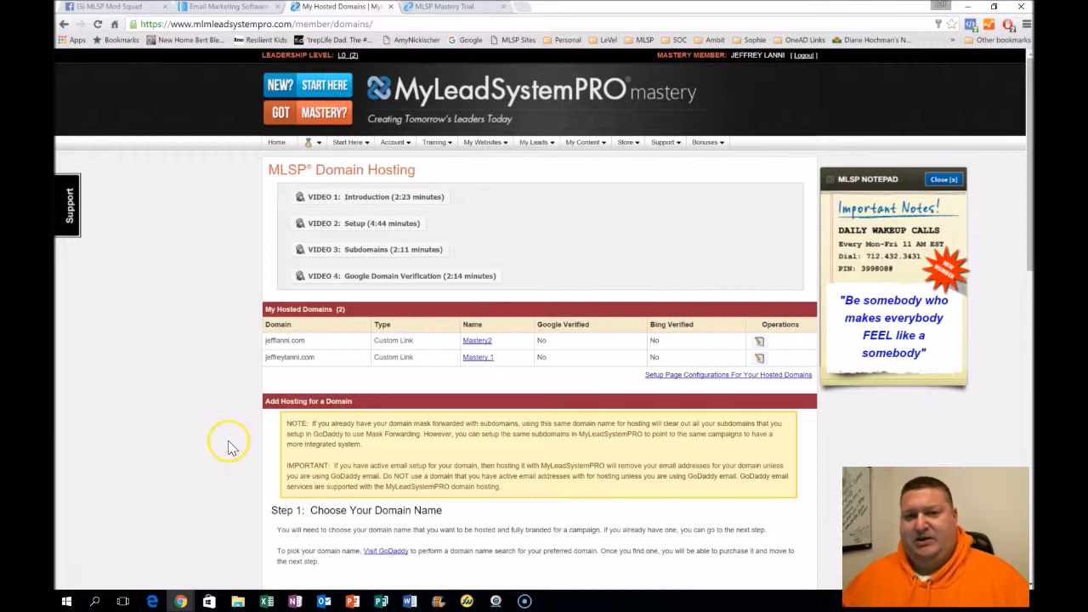